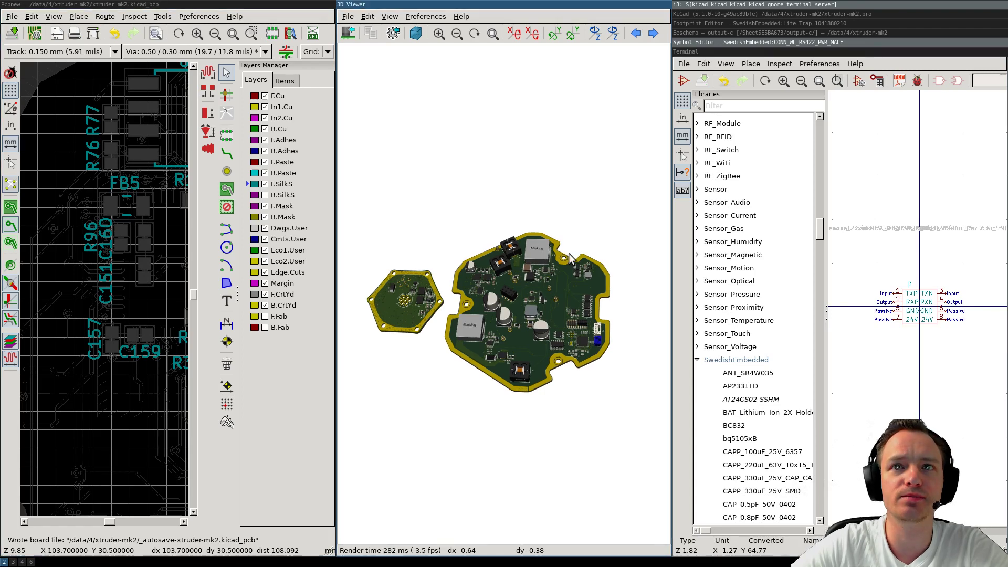
- Tilt and zoom the 3D board preview, then close the 3D Viewer
drag(474, 190, 514, 295)
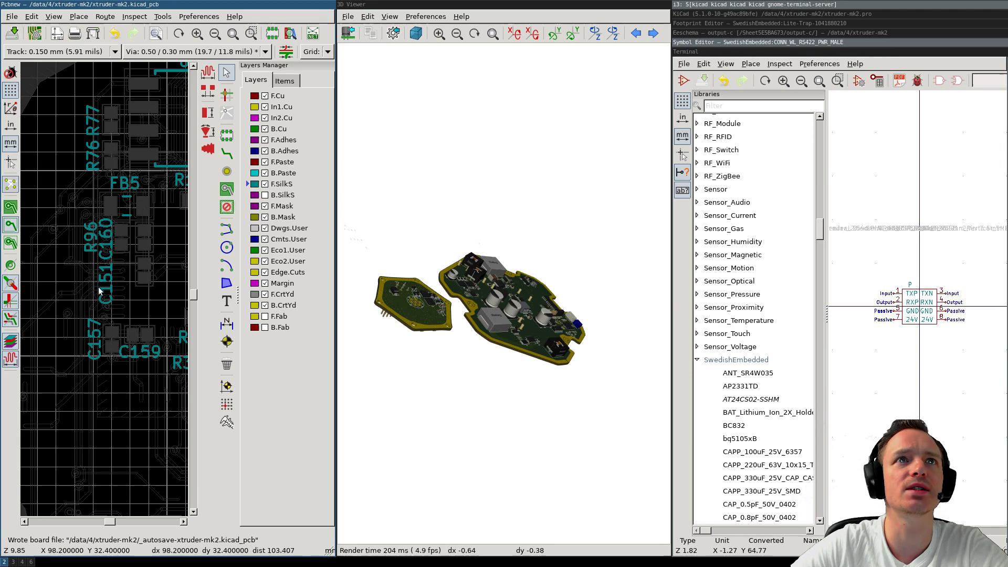
scroll(99, 287, down, 2)
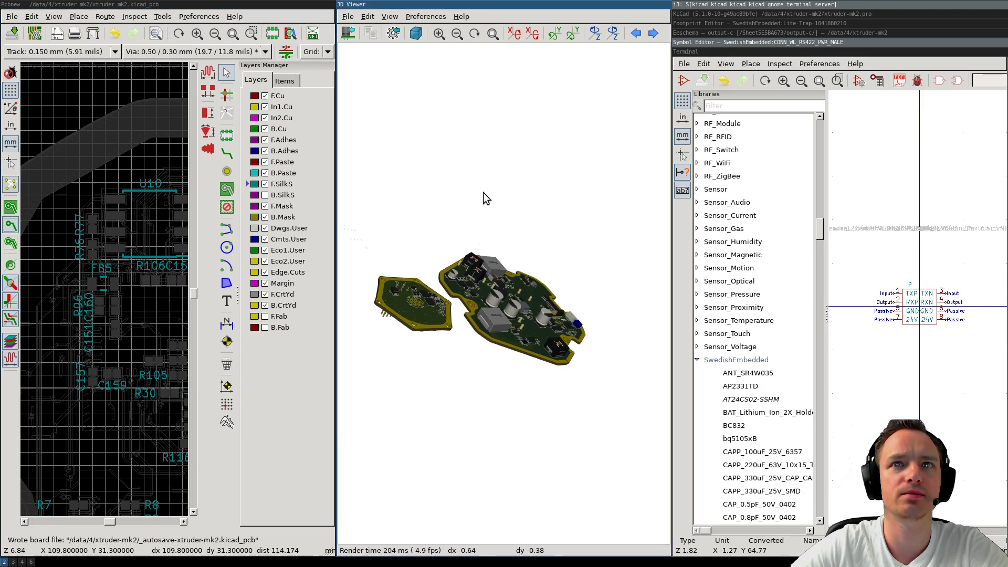
key(super+shift+q)
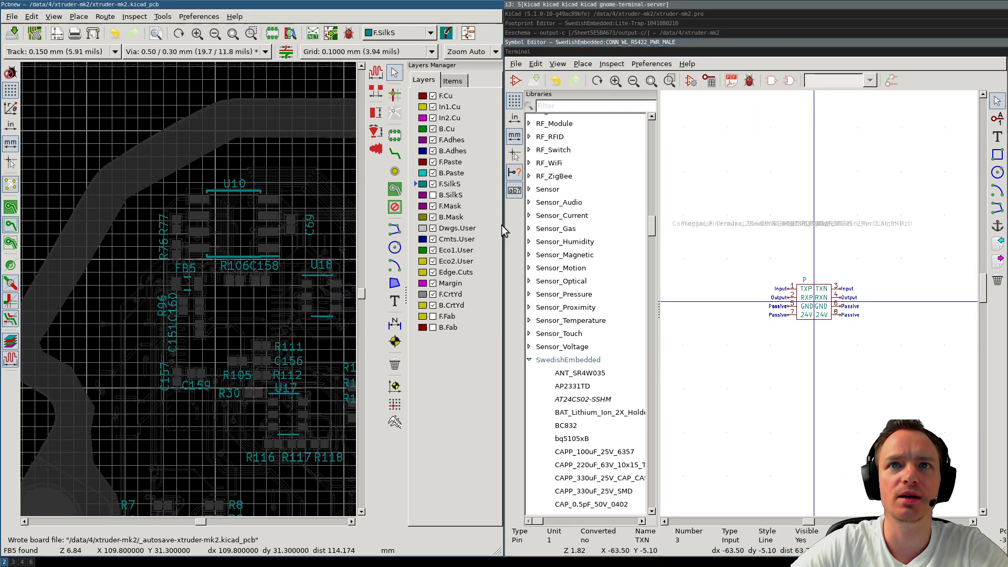
- Widen the Pcbnew layout area and zoom in and out around the board
drag(505, 229, 685, 231)
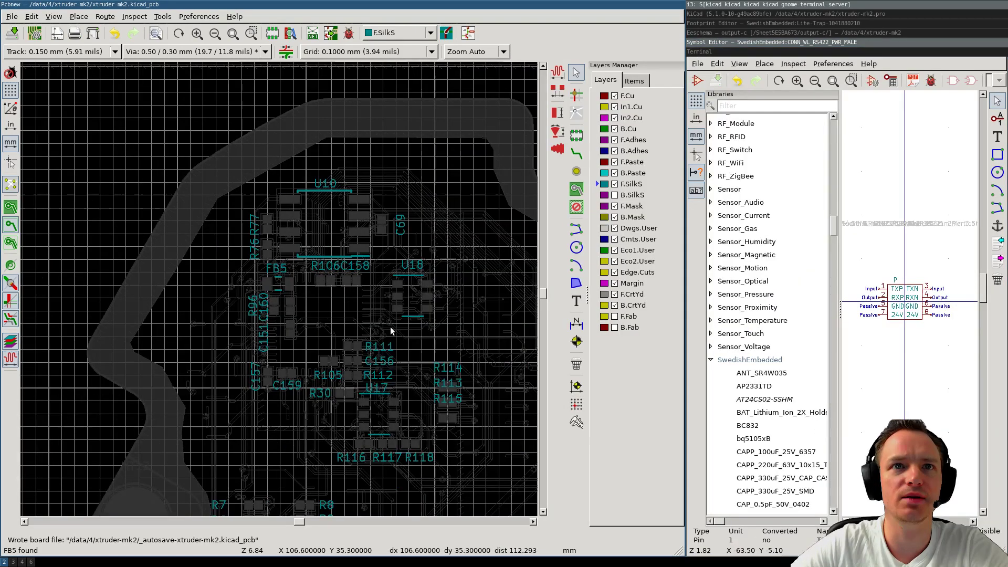
scroll(277, 289, down, 6)
scroll(279, 292, up, 3)
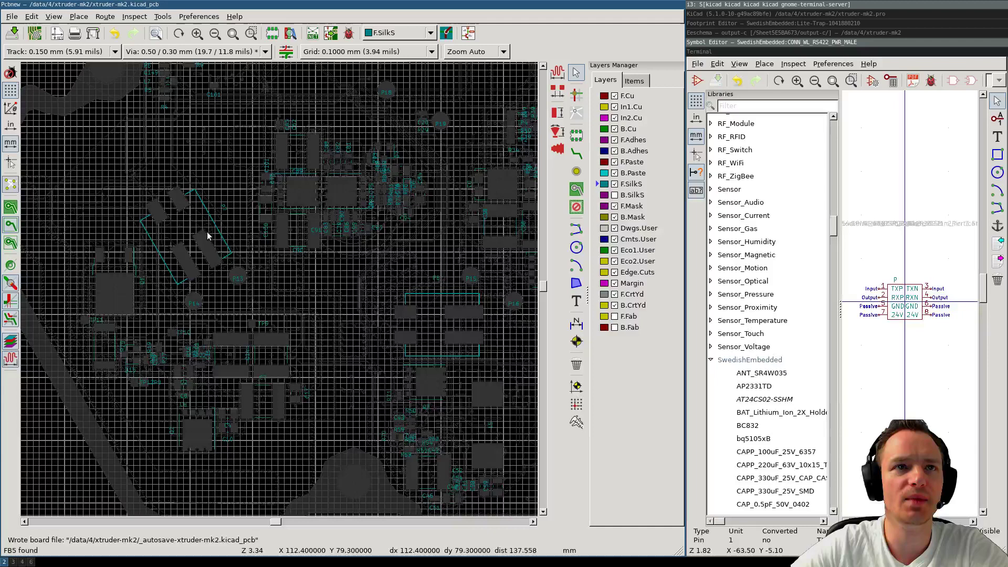
scroll(294, 205, down, 3)
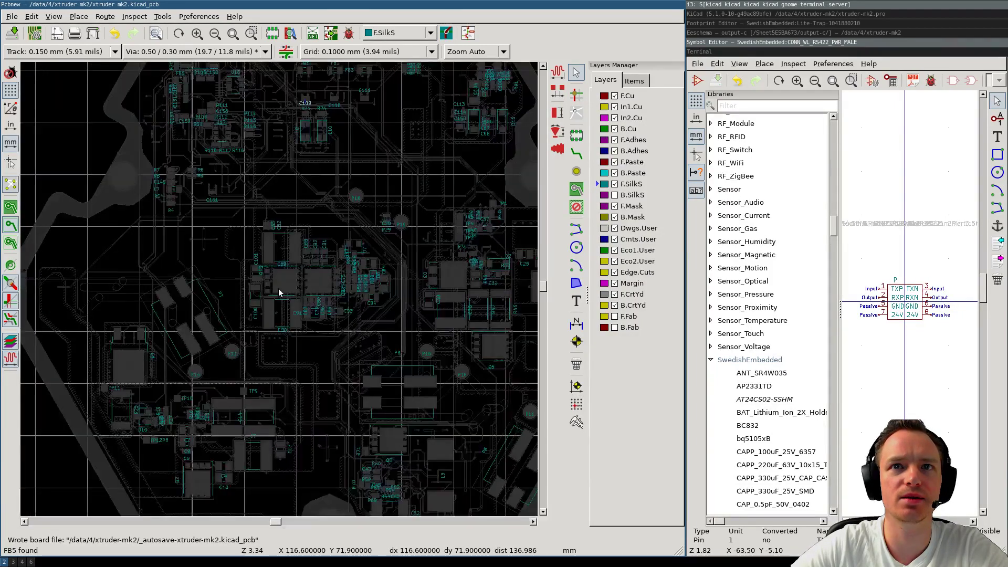
scroll(279, 288, up, 3)
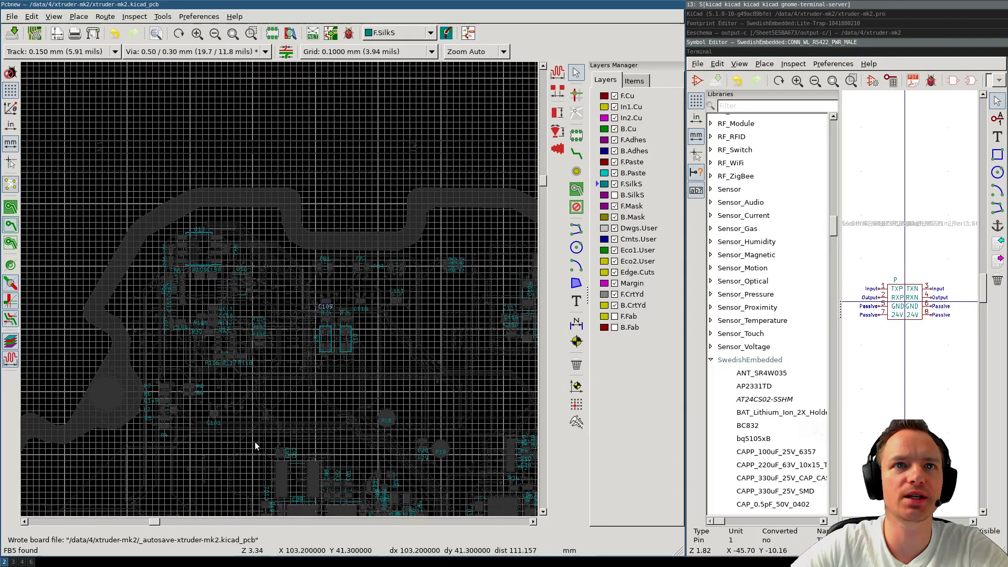
- Turn off high-contrast mode, hide the F.SilkS layer, and draw tracks solid
click(9, 319)
scroll(407, 313, down, 3)
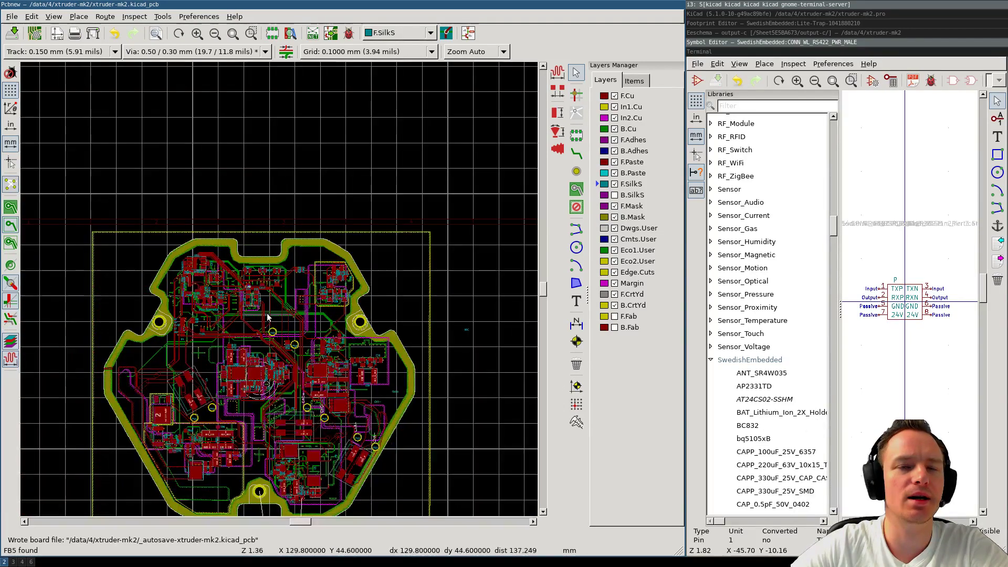
scroll(232, 301, up, 3)
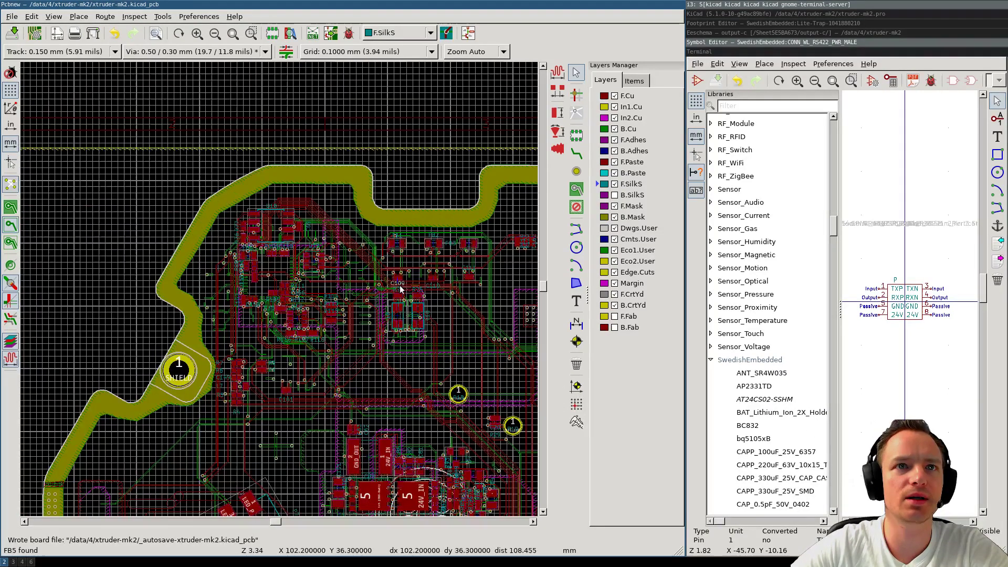
click(614, 184)
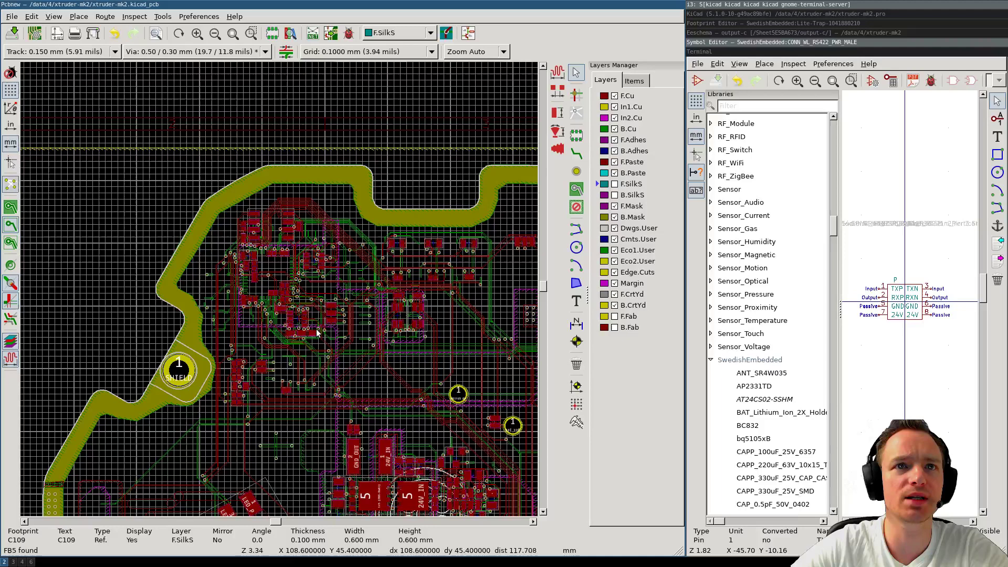
scroll(288, 307, up, 5)
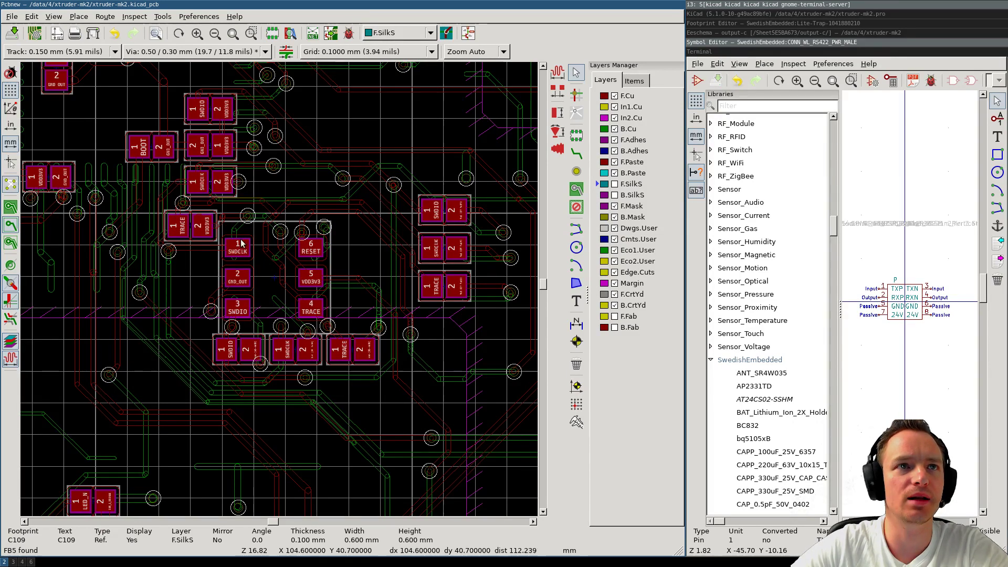
click(11, 299)
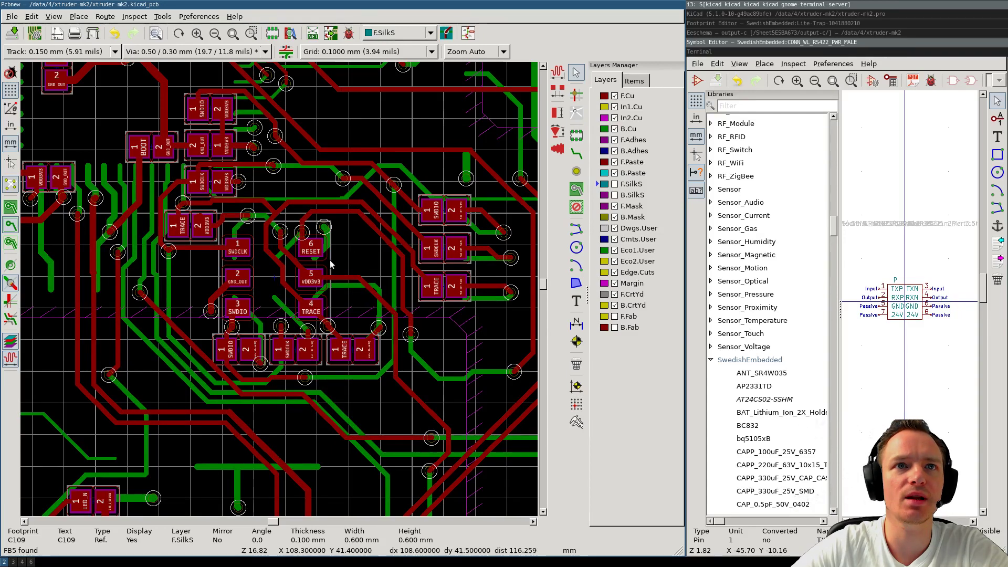
- In the Items list, show footprint pads and text on the board
click(634, 81)
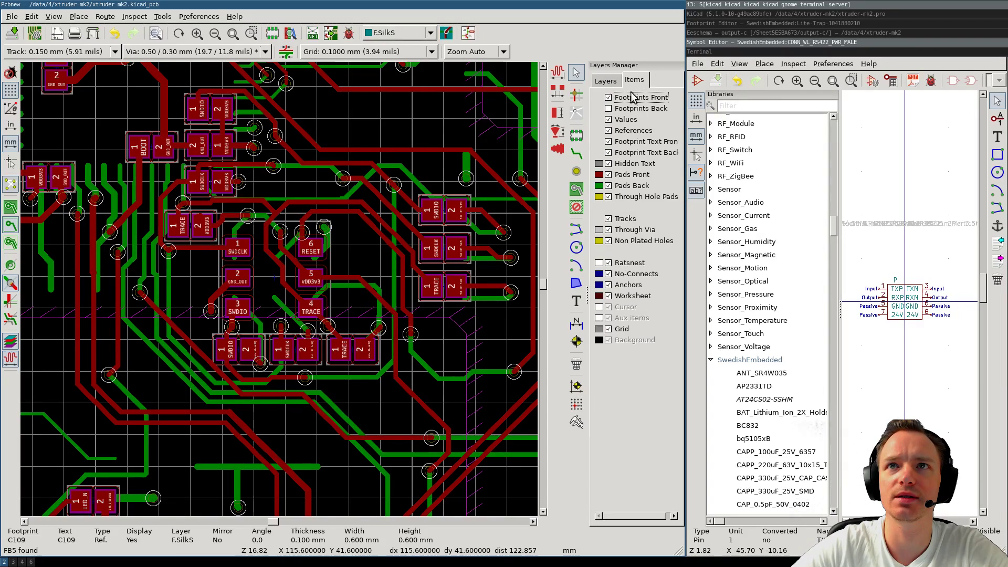
click(608, 97)
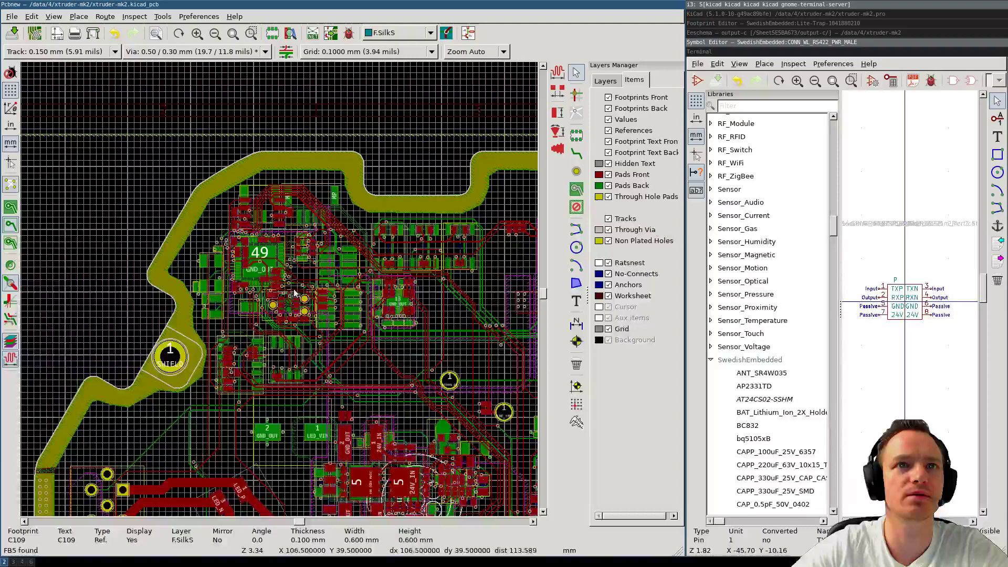
scroll(209, 188, down, 3)
scroll(279, 292, up, 1)
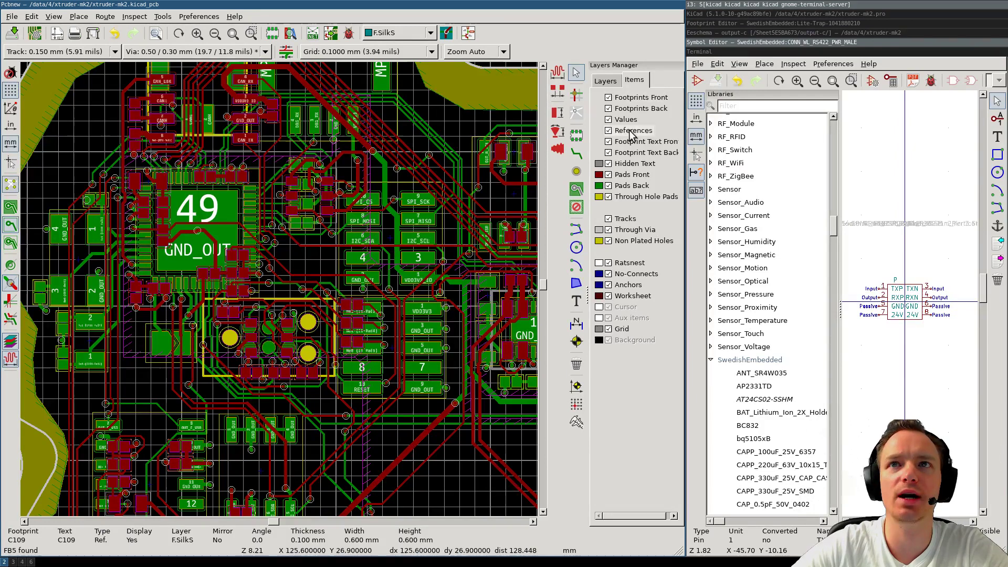
- Re-enable F.SilkS, hide back-side footprints, and turn on high-contrast mode
click(605, 81)
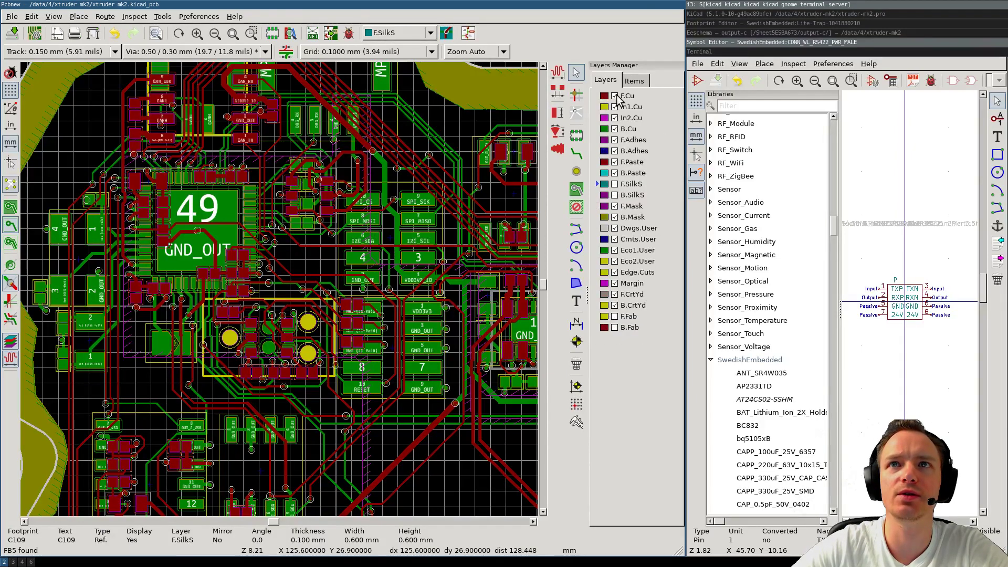
click(615, 183)
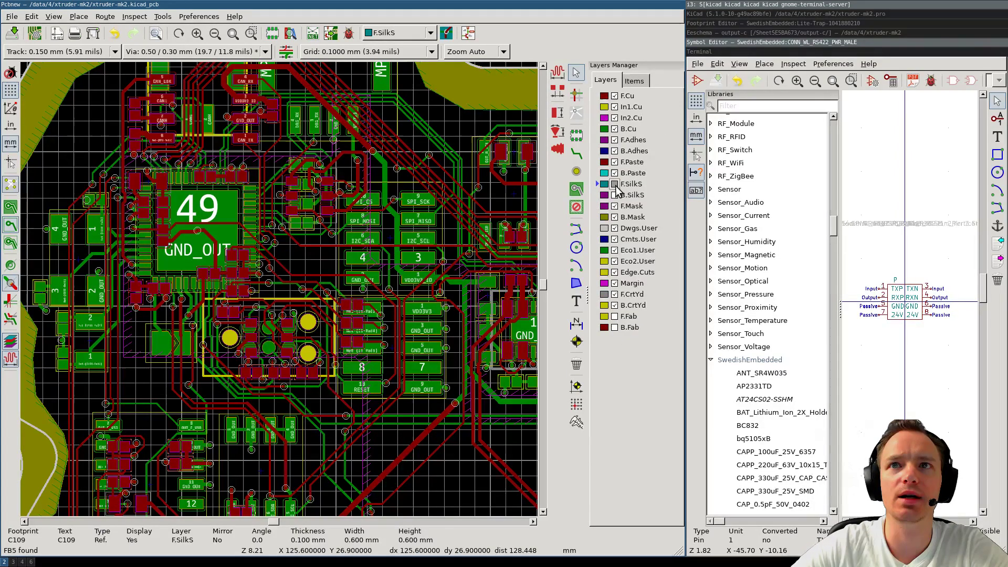
click(634, 80)
click(609, 108)
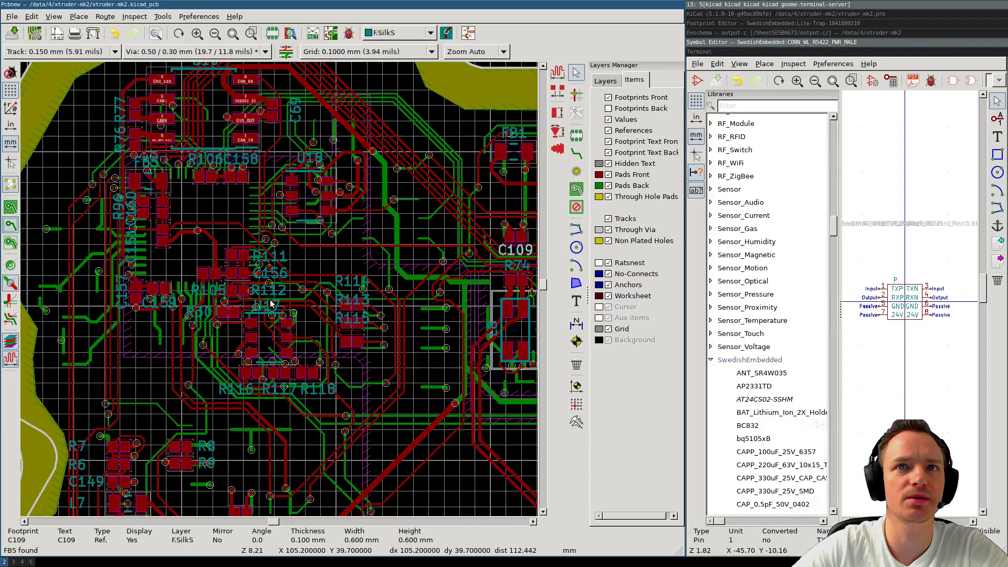
click(10, 319)
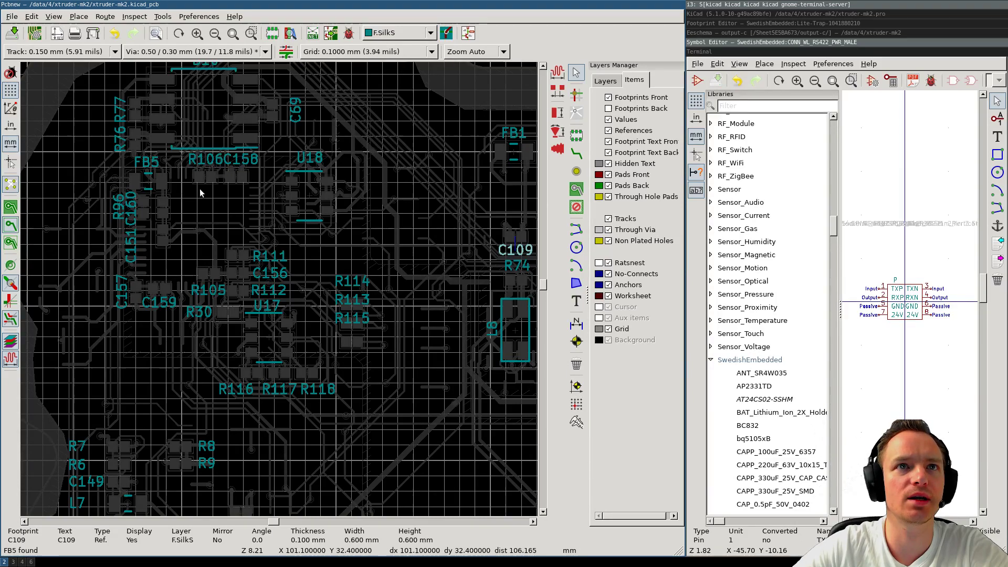
- Move the U18 label clear of its pads and drop the R115 label lower
click(310, 161)
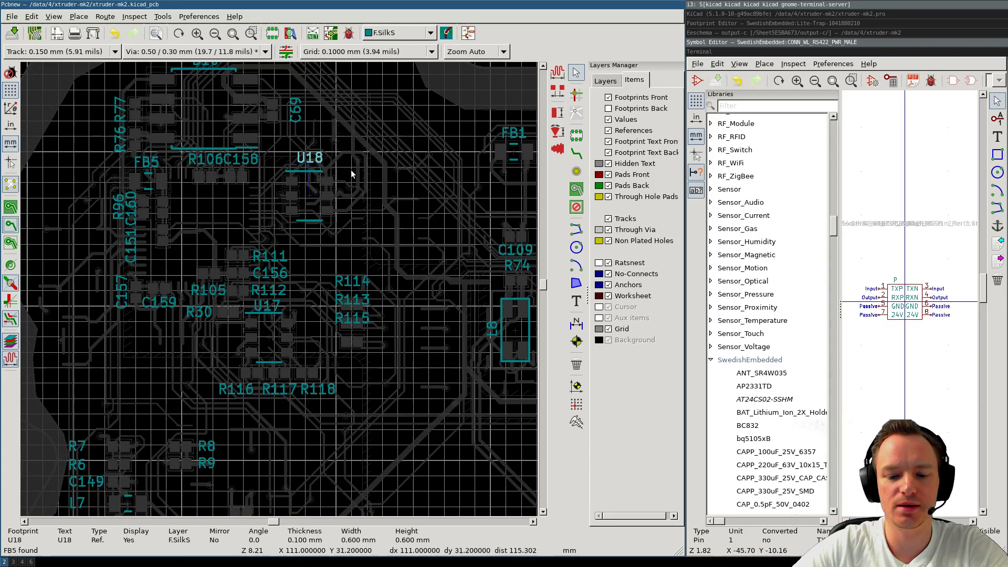
key(m)
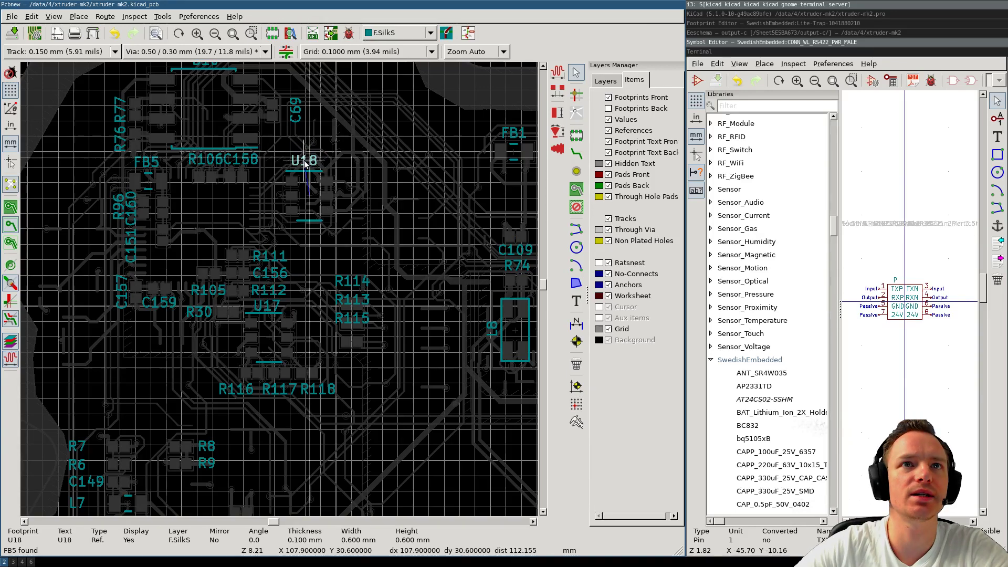
click(305, 163)
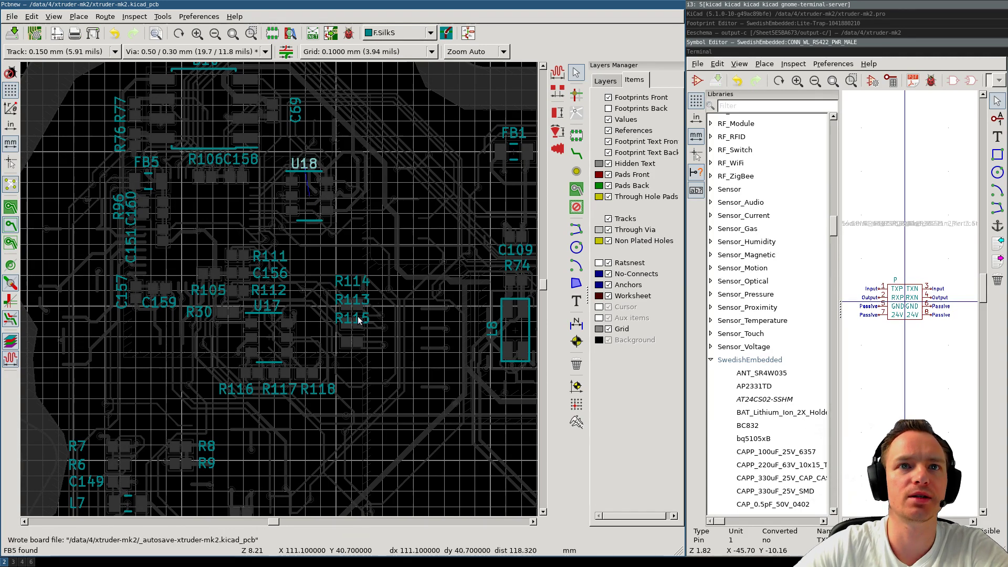
key(m)
click(352, 361)
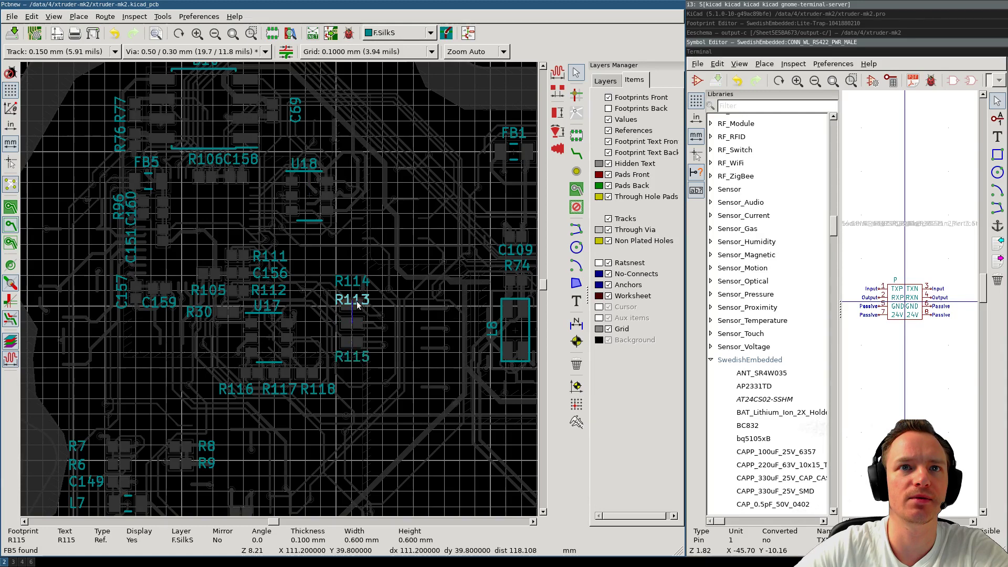
- Place the R113 label beside its resistor and reposition R115 beside its pads
key(m)
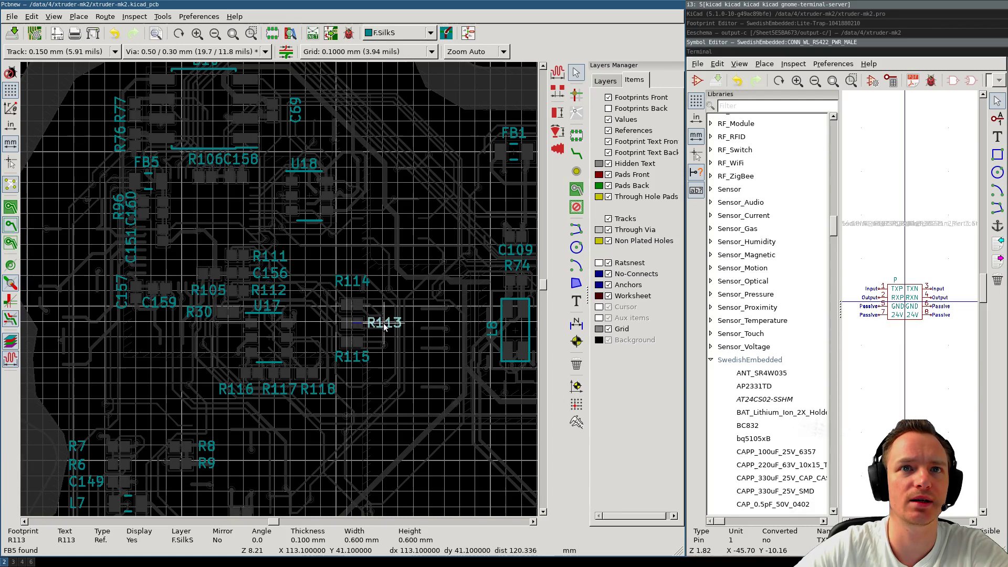
click(384, 325)
key(m)
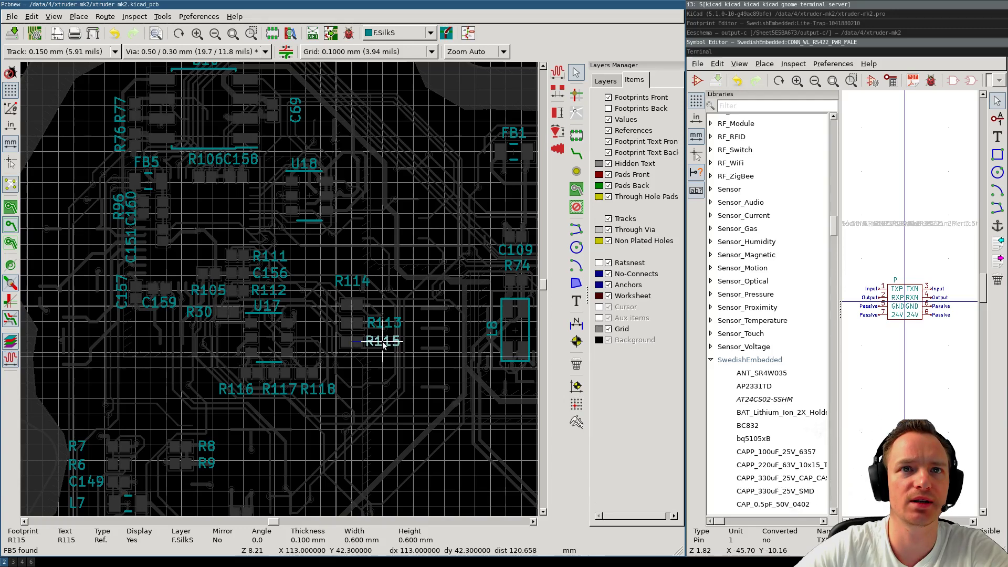
click(374, 326)
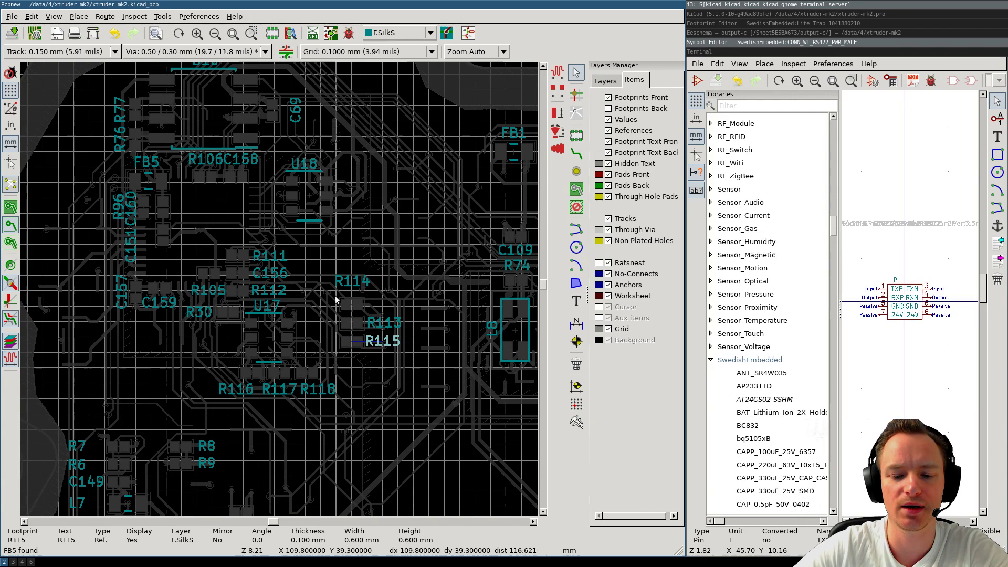
key(m)
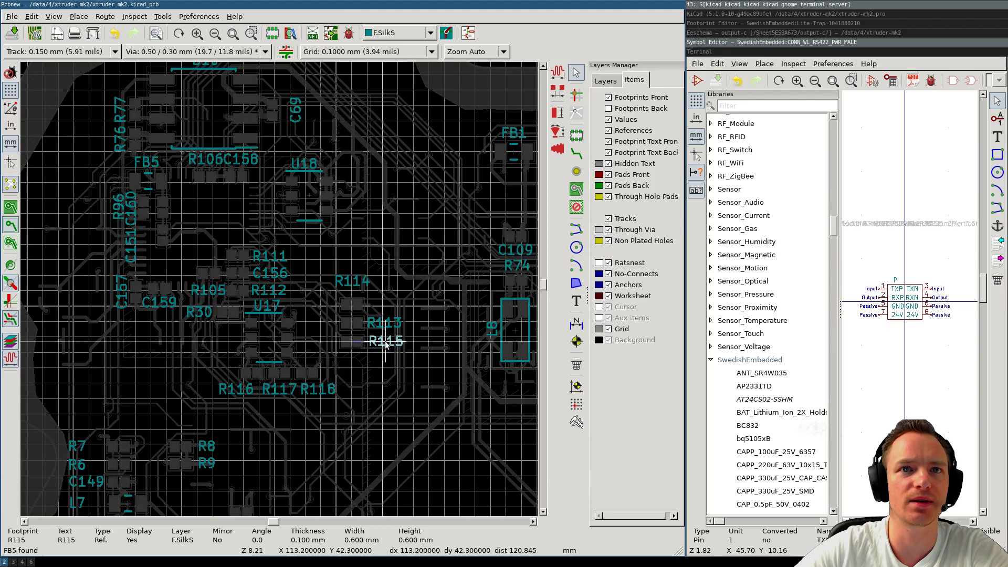
click(384, 342)
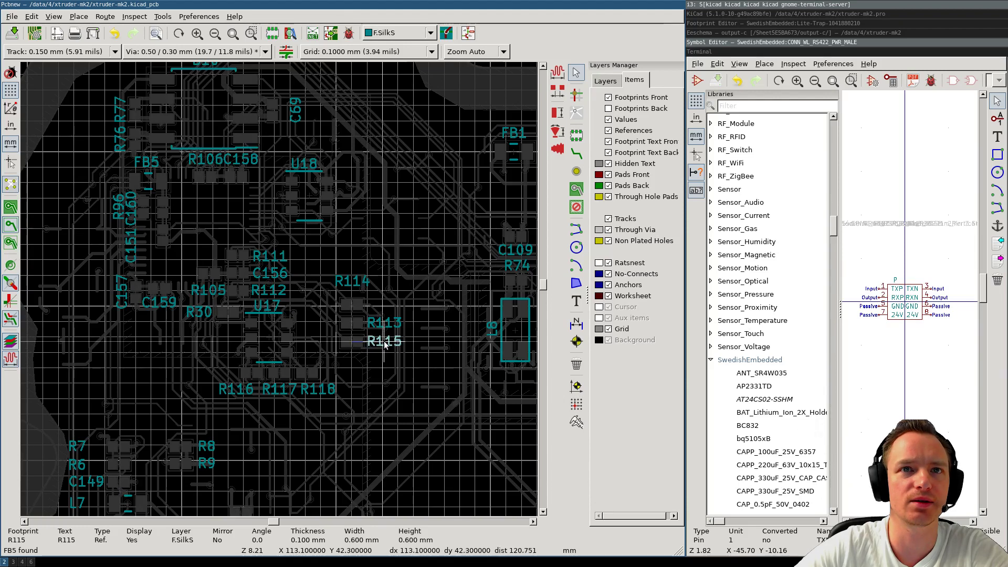
- Move the R114 reference label next to its resistor
click(351, 281)
key(m)
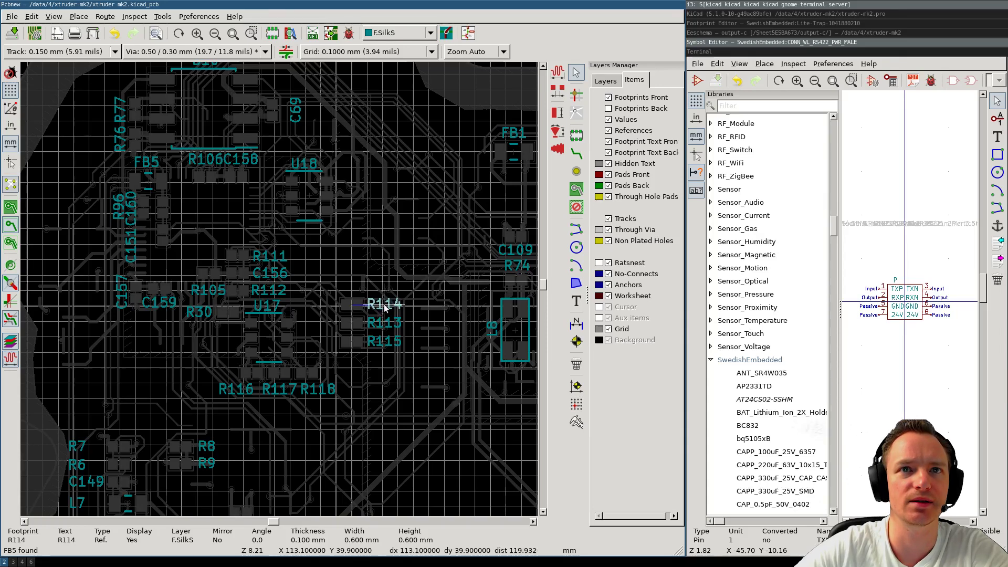
click(385, 306)
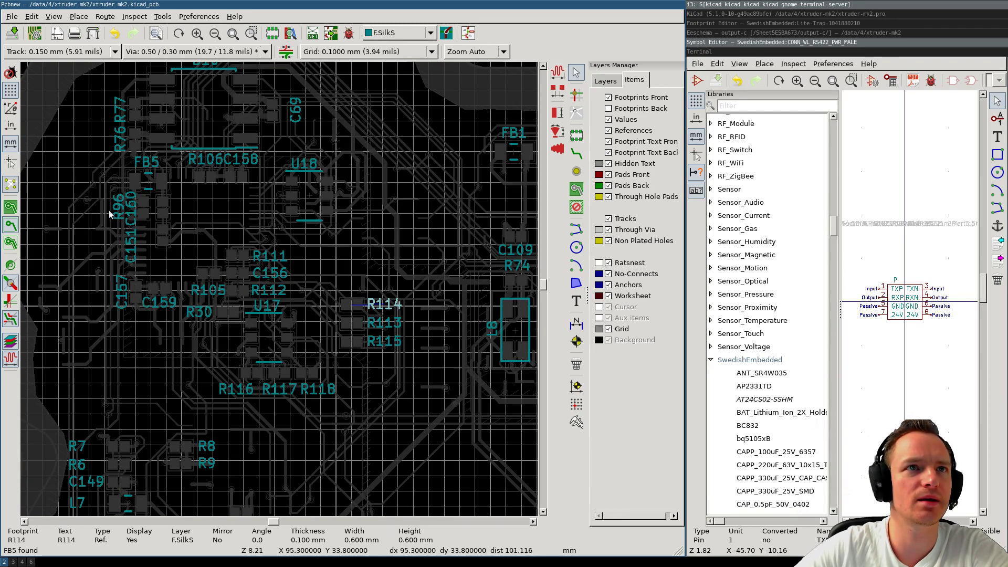
- Drag the R96 and FB5 reference labels off their pads
drag(119, 207, 179, 207)
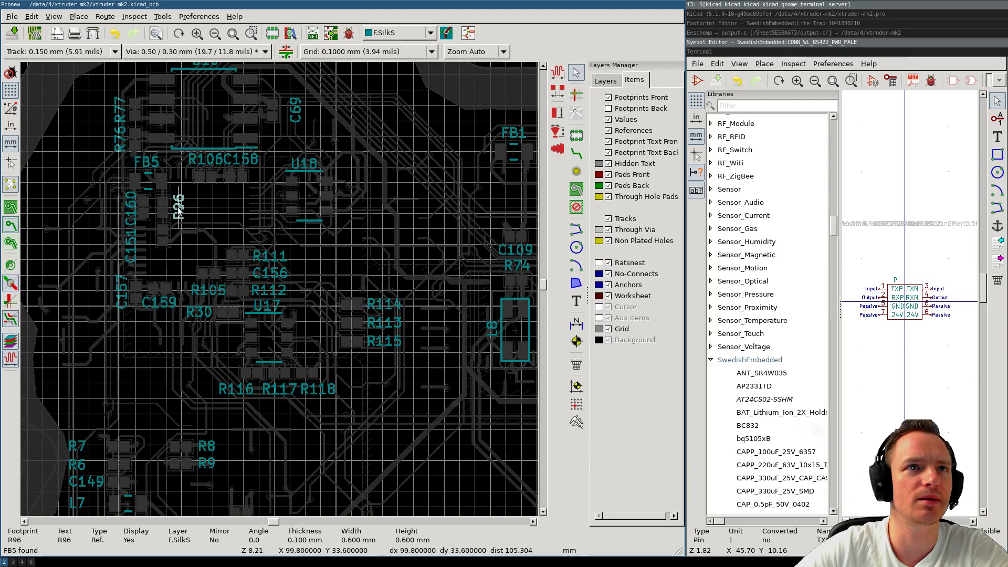
click(148, 165)
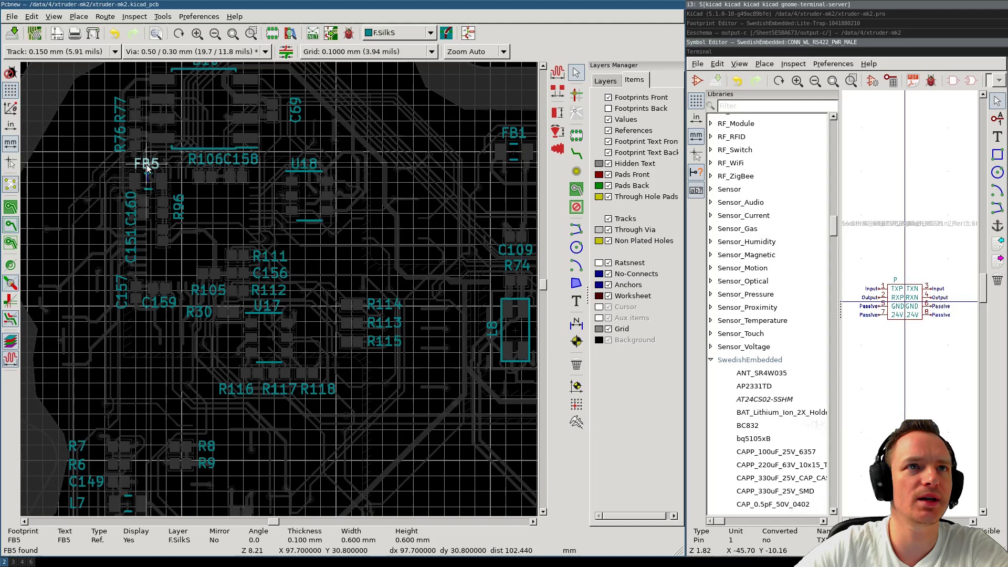
drag(149, 166, 150, 168)
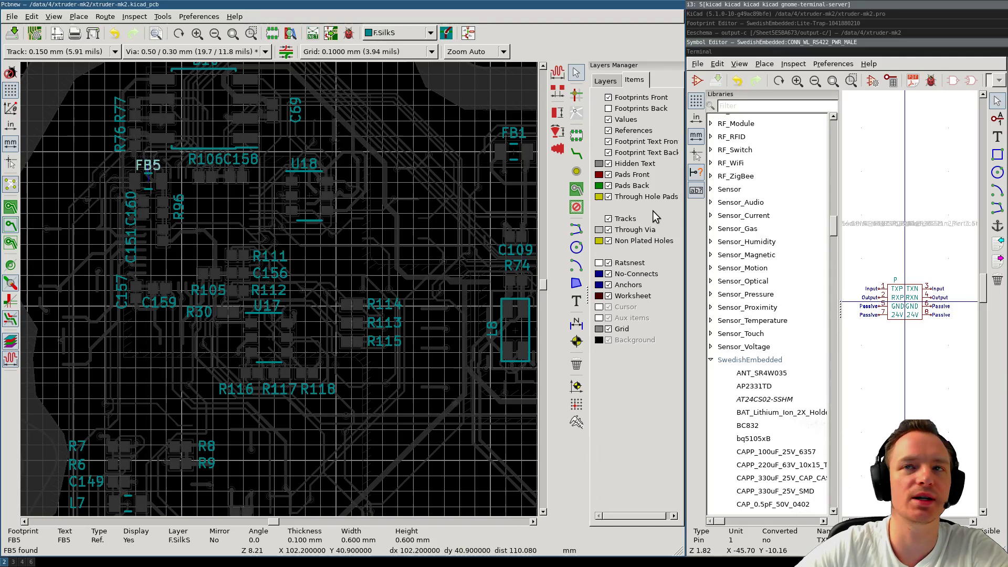
- Show back footprints, switch to full-colour display, then hide back footprints again
click(608, 108)
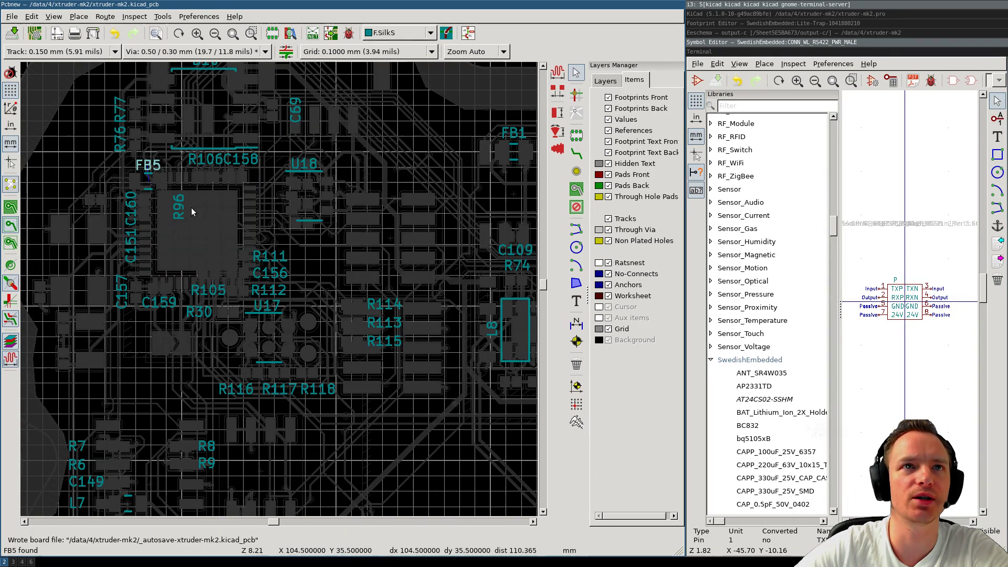
click(11, 320)
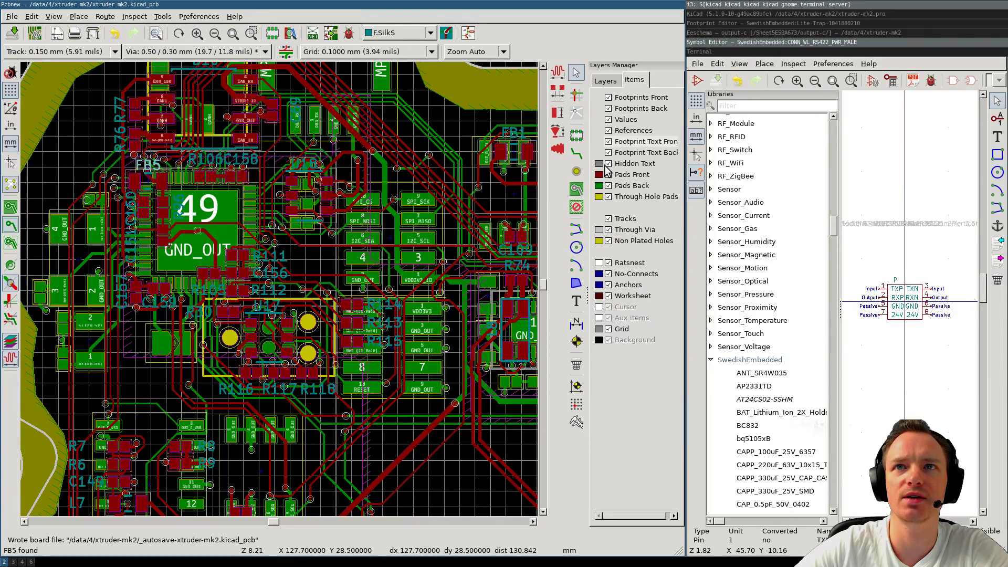
click(608, 108)
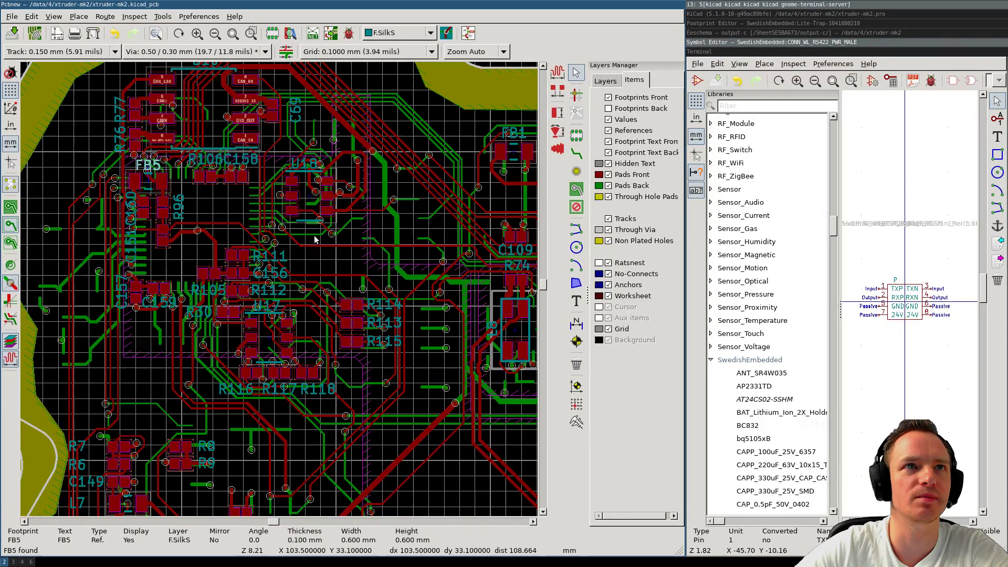
- Turn high-contrast mode back on and nudge the FB1 label down toward its part
click(9, 317)
scroll(343, 256, down, 5)
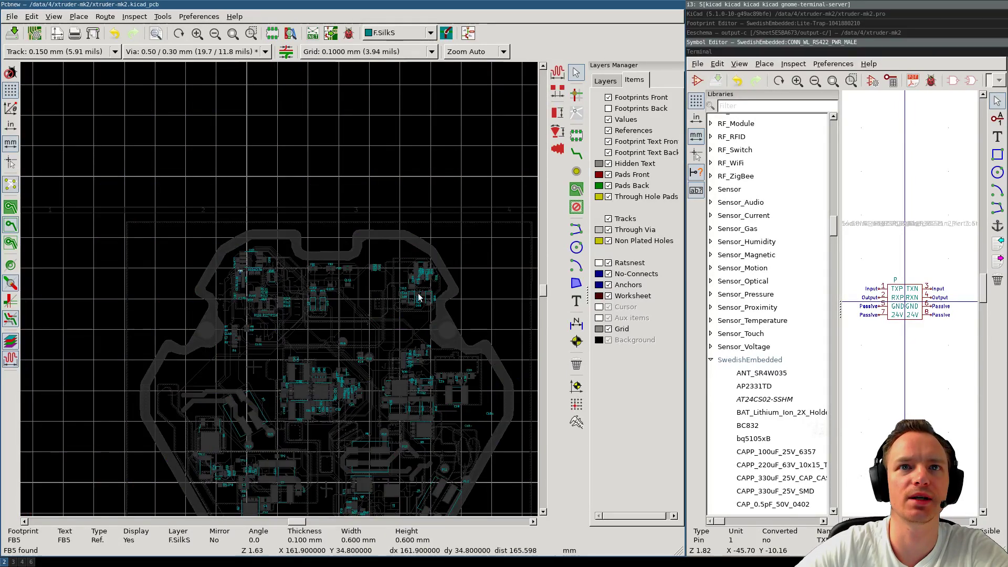
scroll(290, 275, up, 5)
scroll(277, 294, up, 4)
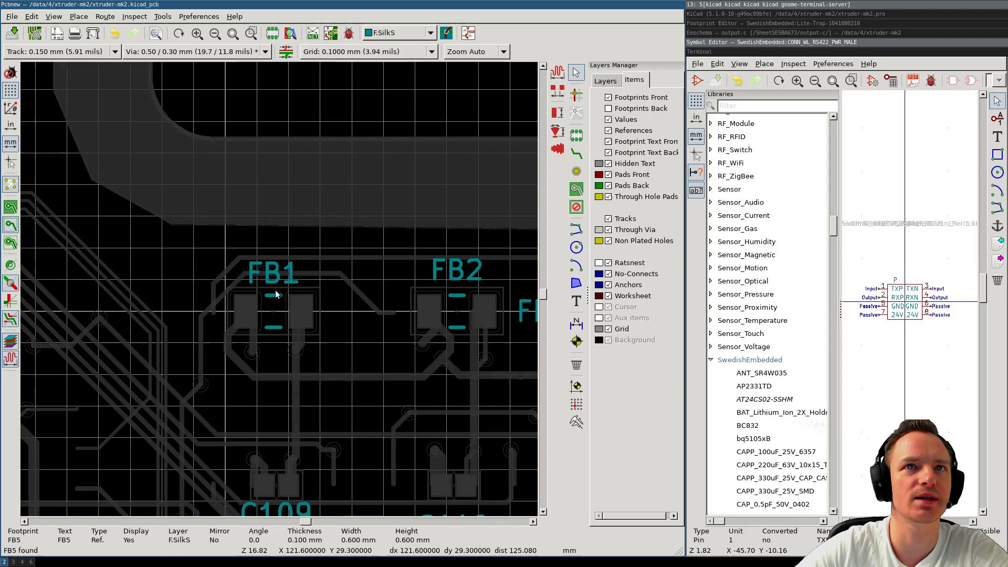
drag(274, 274, 274, 282)
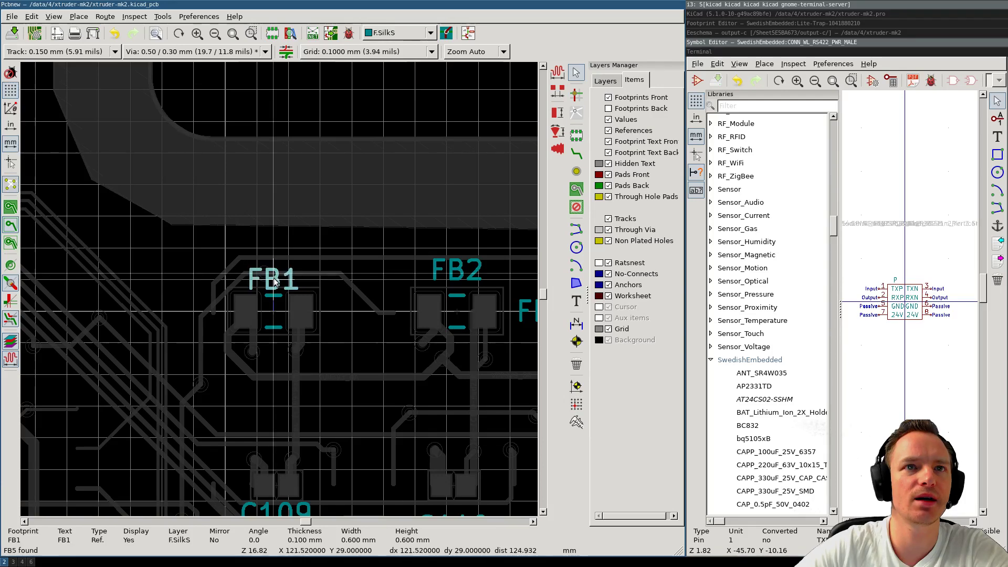
- Check the FB2, C109 and R75 labels and move C110 up off its pads
click(458, 278)
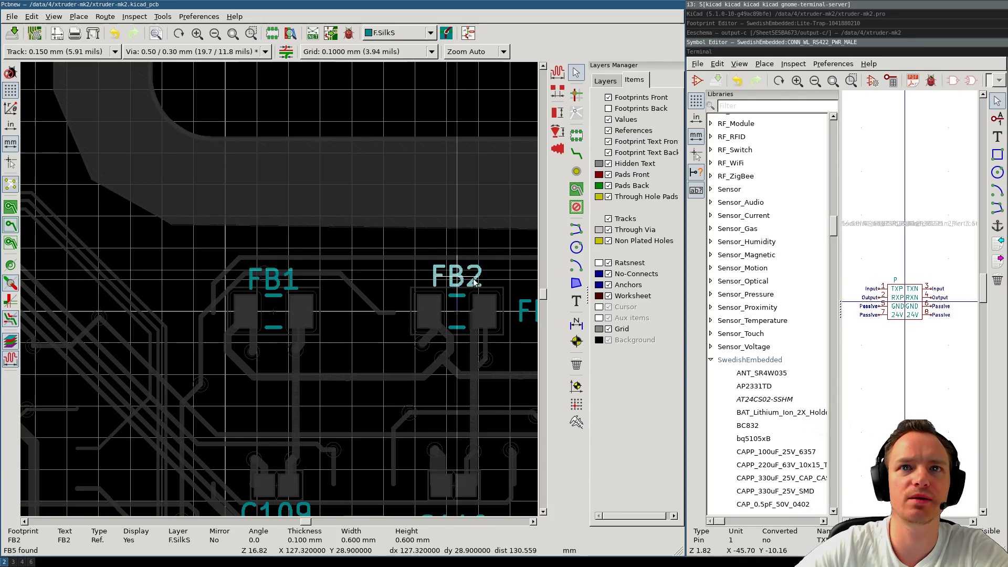
scroll(275, 288, down, 5)
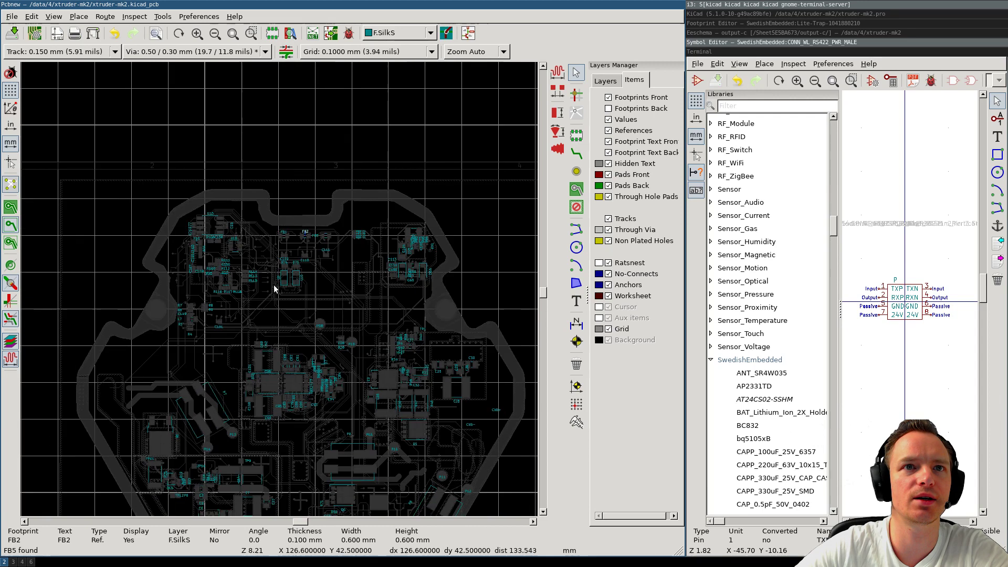
scroll(274, 288, up, 5)
click(202, 205)
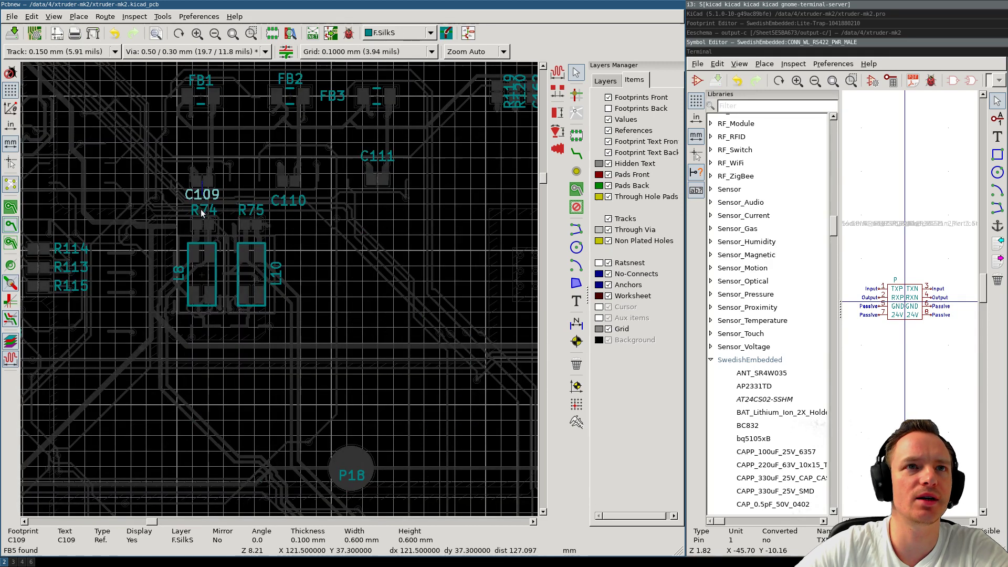
click(253, 209)
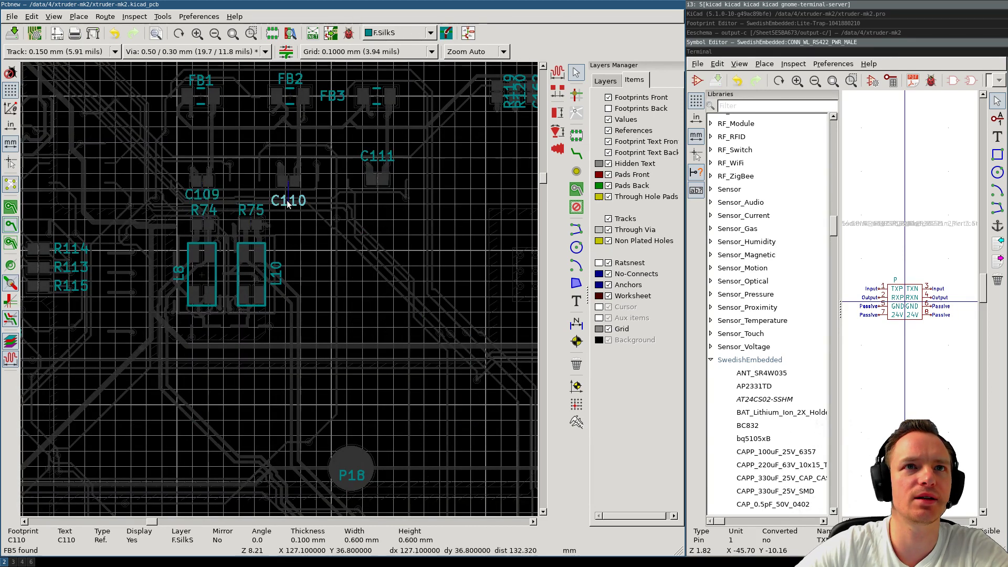
click(288, 204)
drag(288, 205, 289, 199)
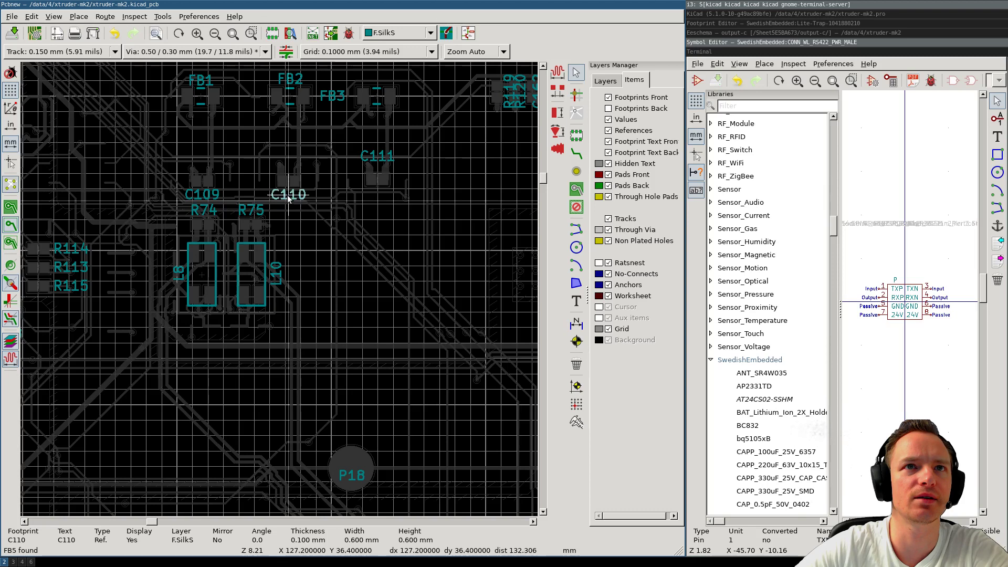
- Move the C111 label down and the P18 label above its round pad
click(377, 159)
drag(377, 162, 377, 169)
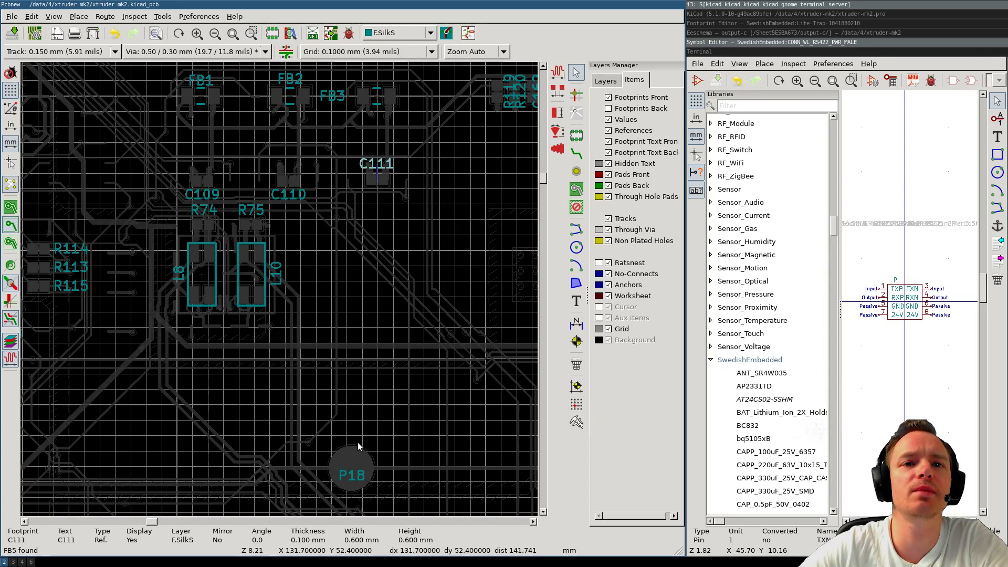
click(353, 475)
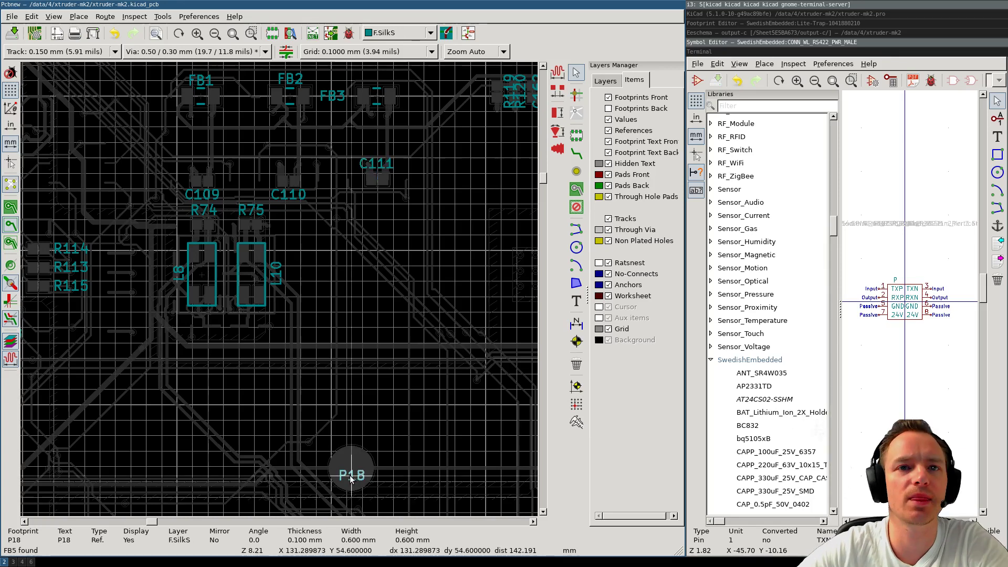
drag(362, 474, 350, 442)
click(350, 440)
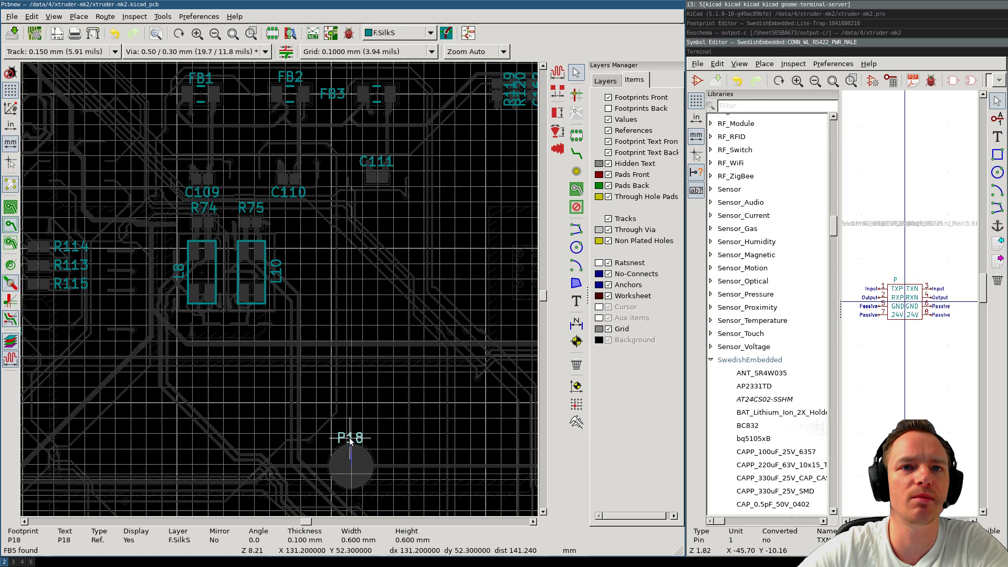
scroll(278, 289, down, 5)
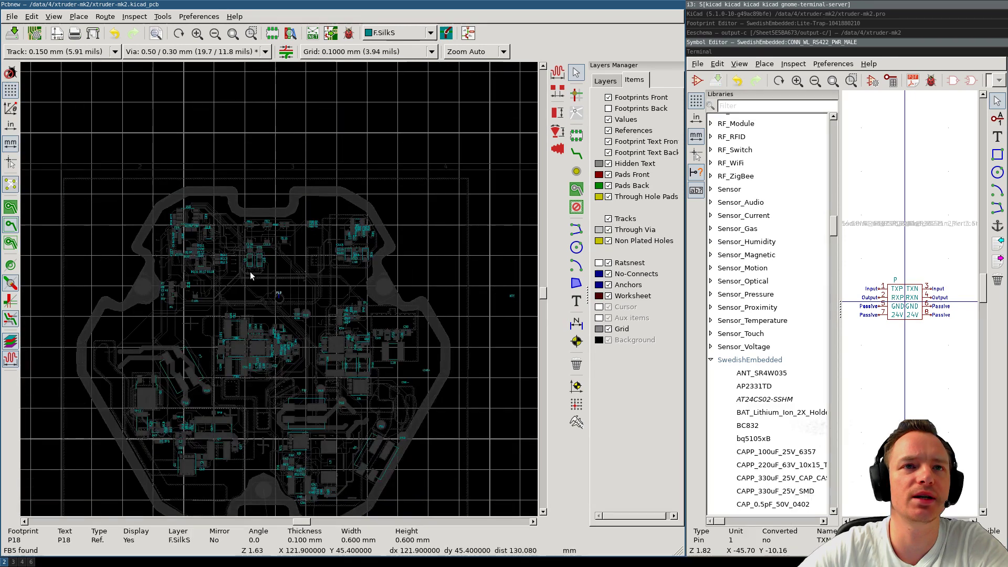
- Line up the R120, C162 and R119 labels above their parts and shift C113 down
scroll(250, 272, up, 3)
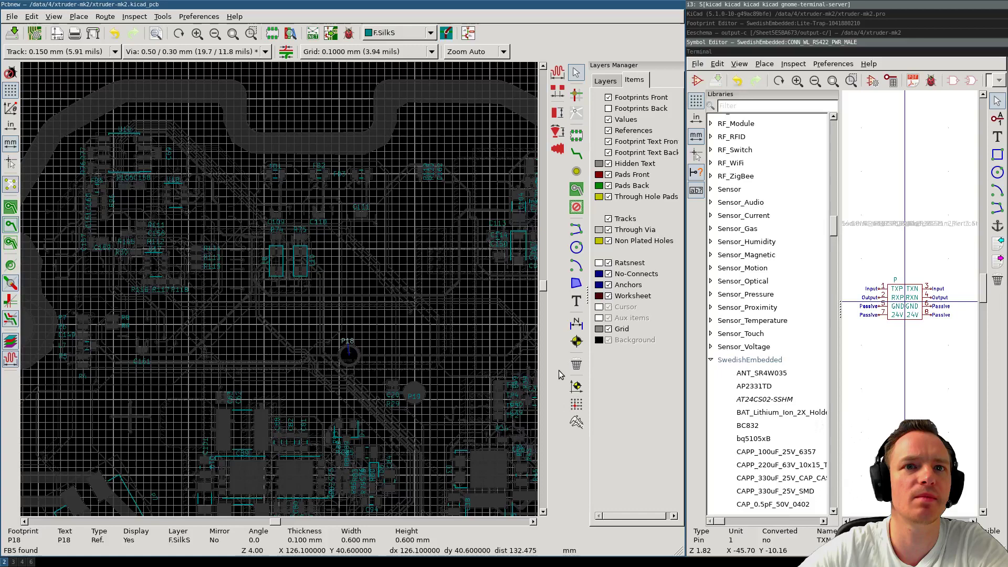
scroll(466, 205, up, 3)
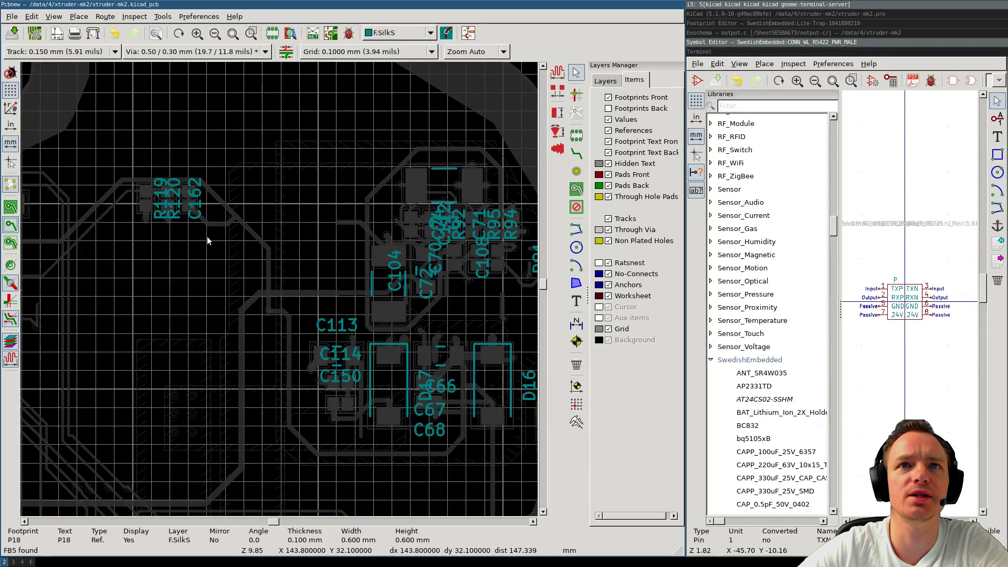
drag(153, 198, 145, 165)
click(173, 184)
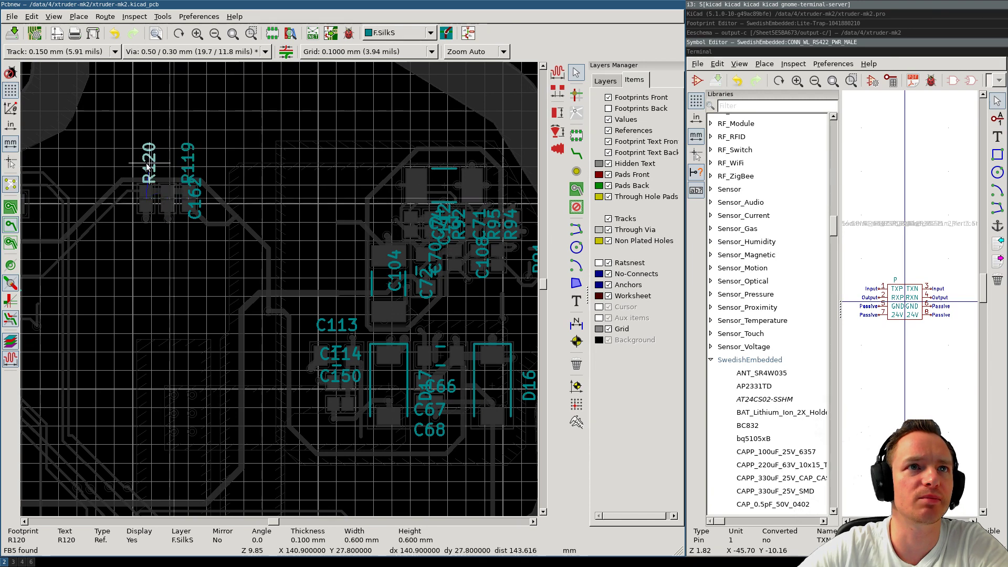
click(177, 199)
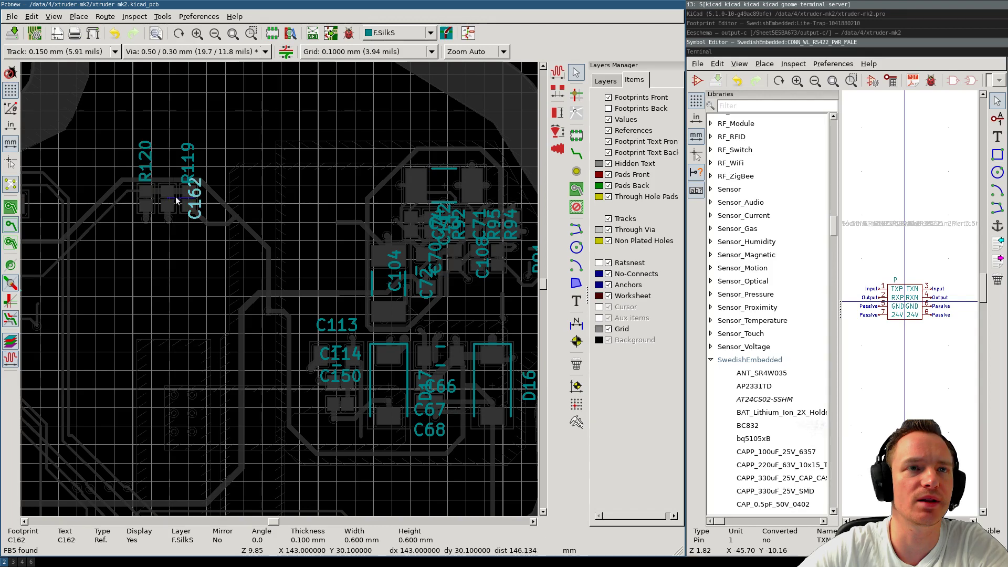
drag(176, 199, 168, 166)
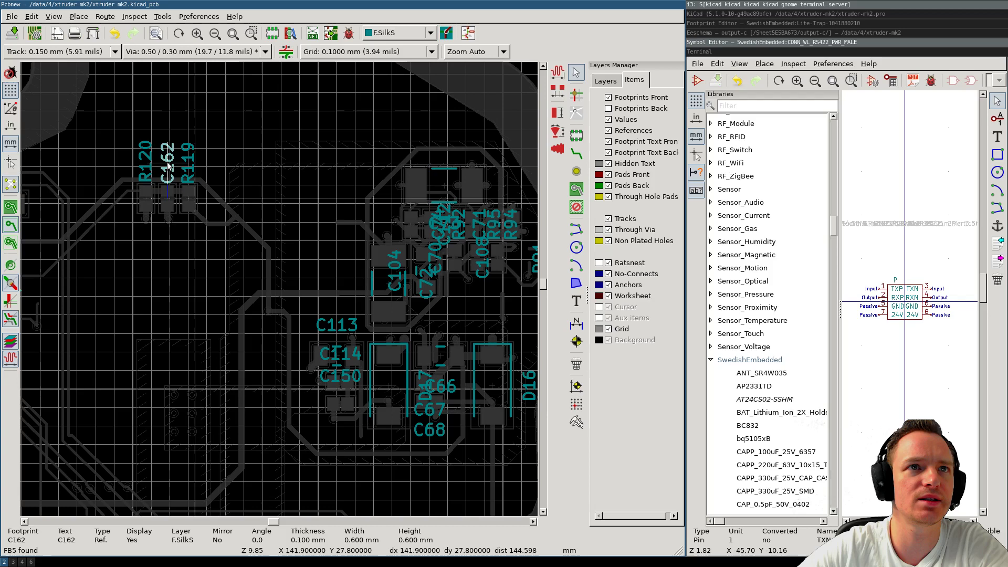
drag(323, 336, 337, 337)
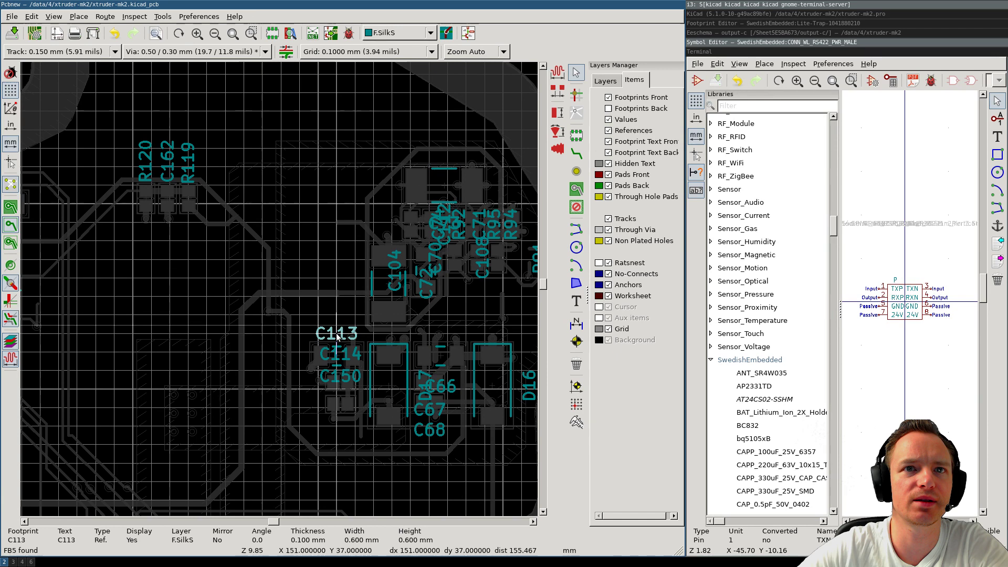
click(337, 337)
click(32, 17)
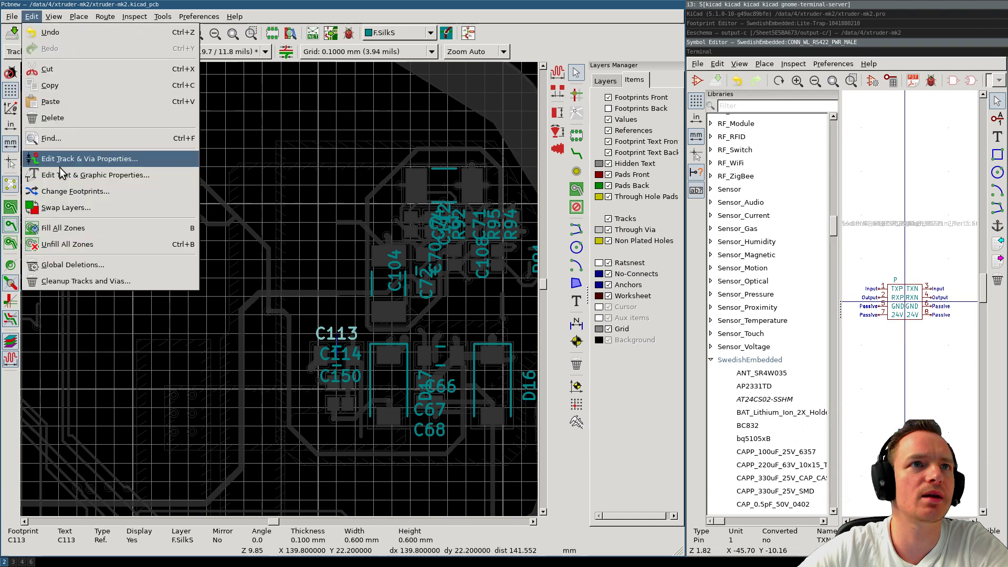
click(146, 187)
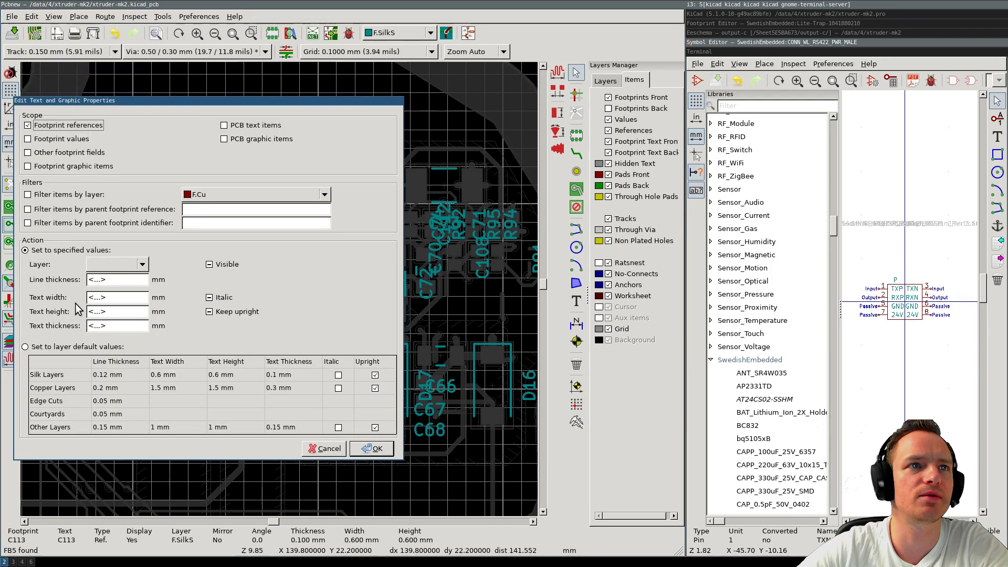
click(372, 449)
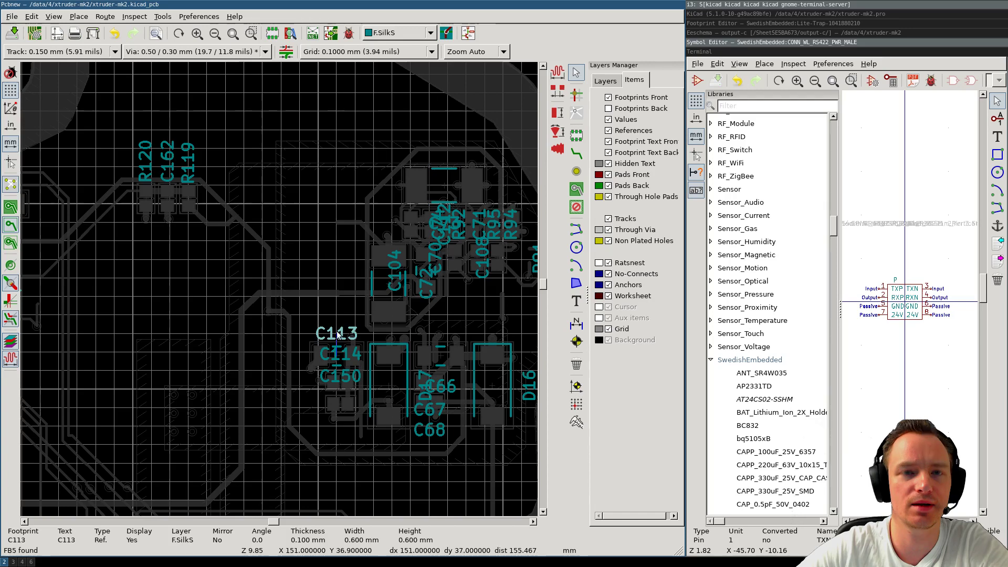
double_click(337, 334)
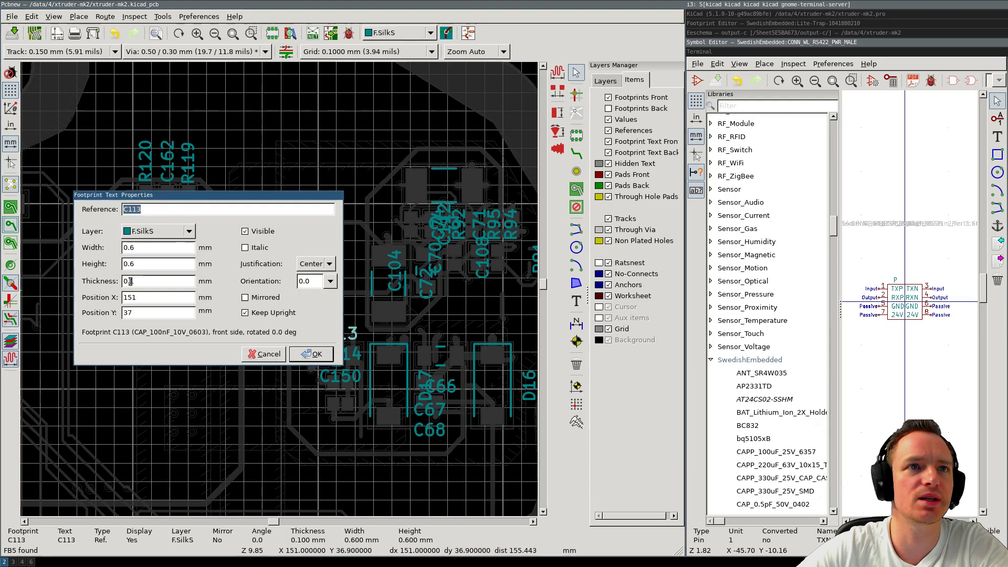
click(324, 353)
click(397, 266)
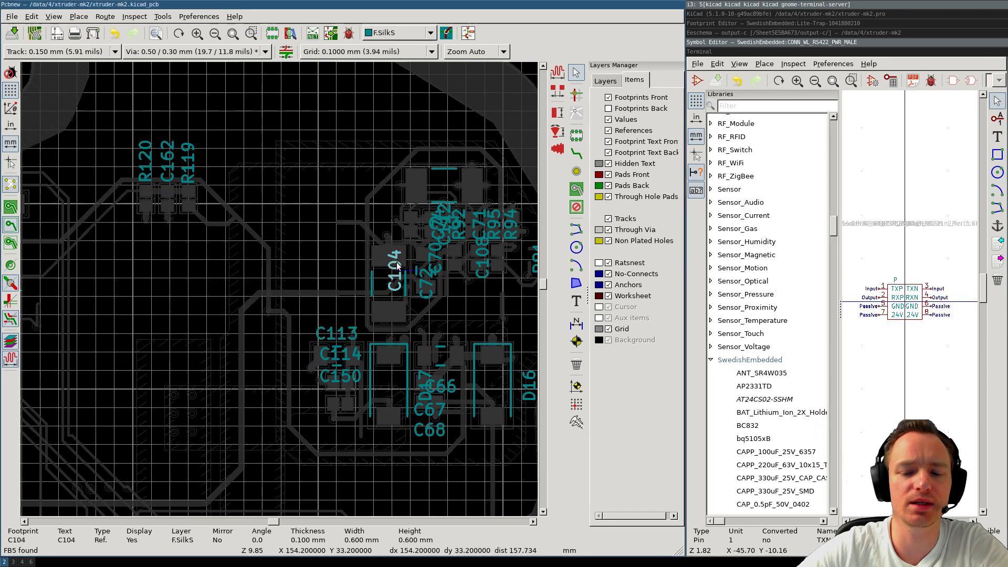
- Move the C104 label, then place C72 and C114 left of their pads
key(m)
click(431, 321)
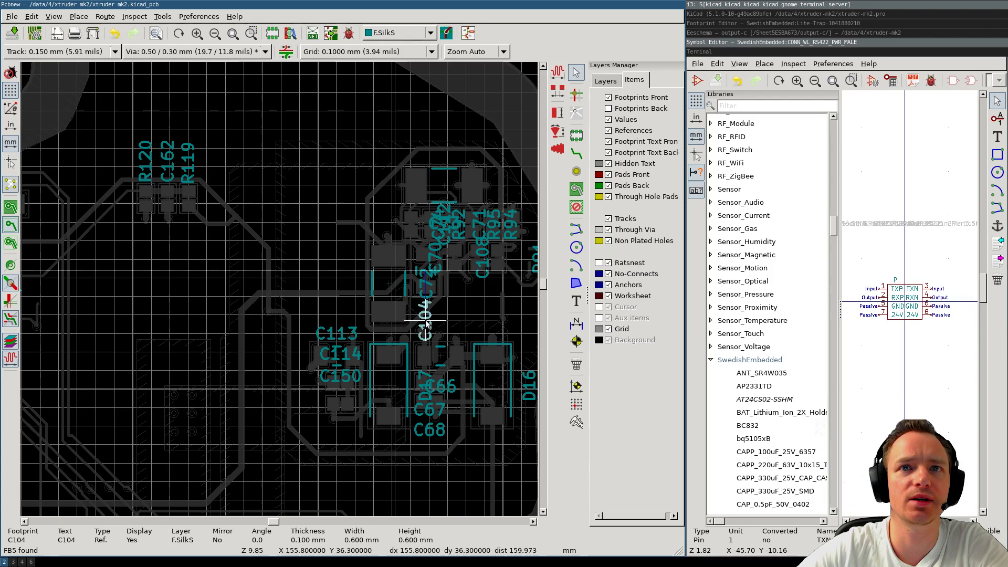
click(426, 284)
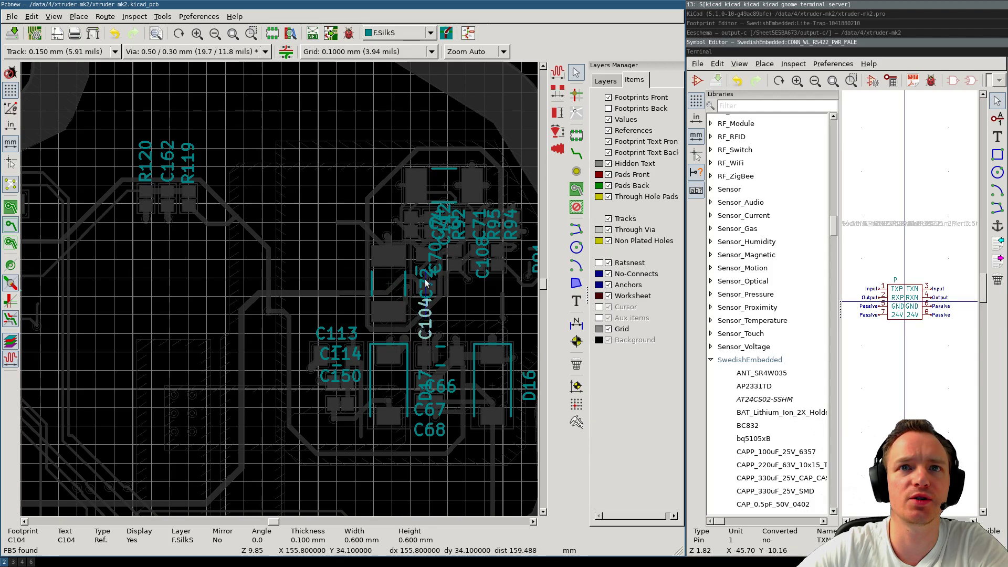
key(m)
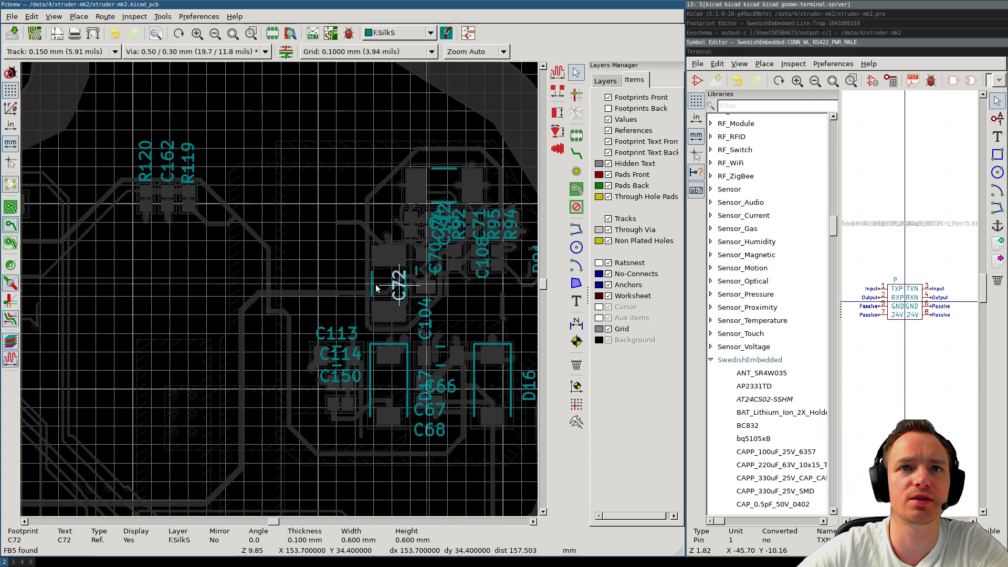
click(338, 288)
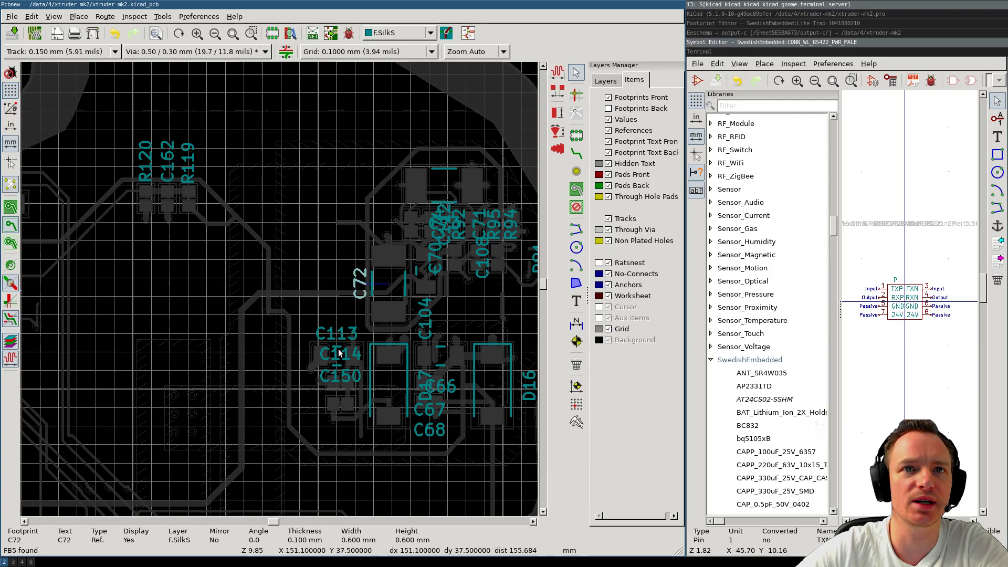
click(338, 355)
key(m)
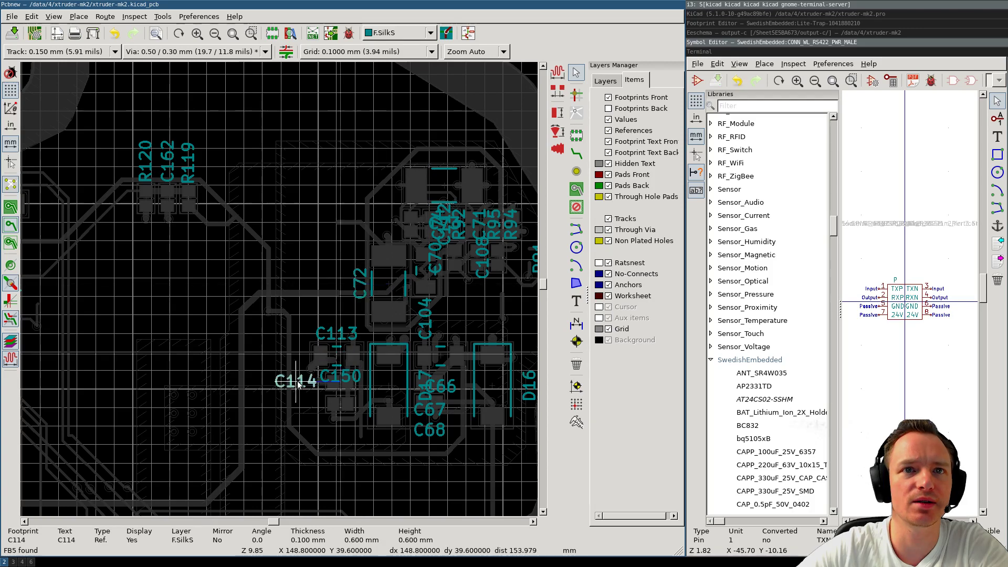
click(297, 383)
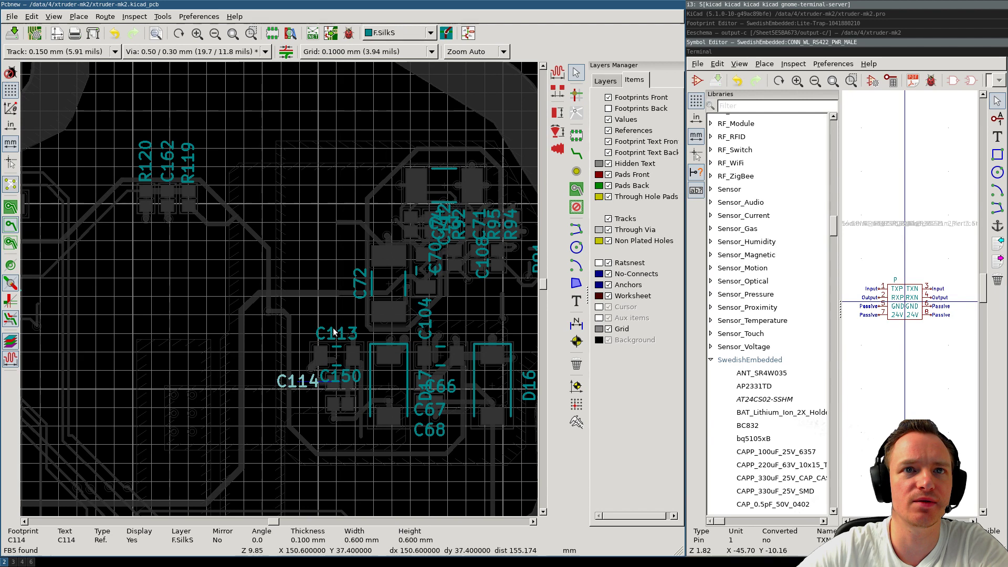
- Place C113 left of its pads, C150 below, and D17 rotated horizontal below the diode
click(334, 332)
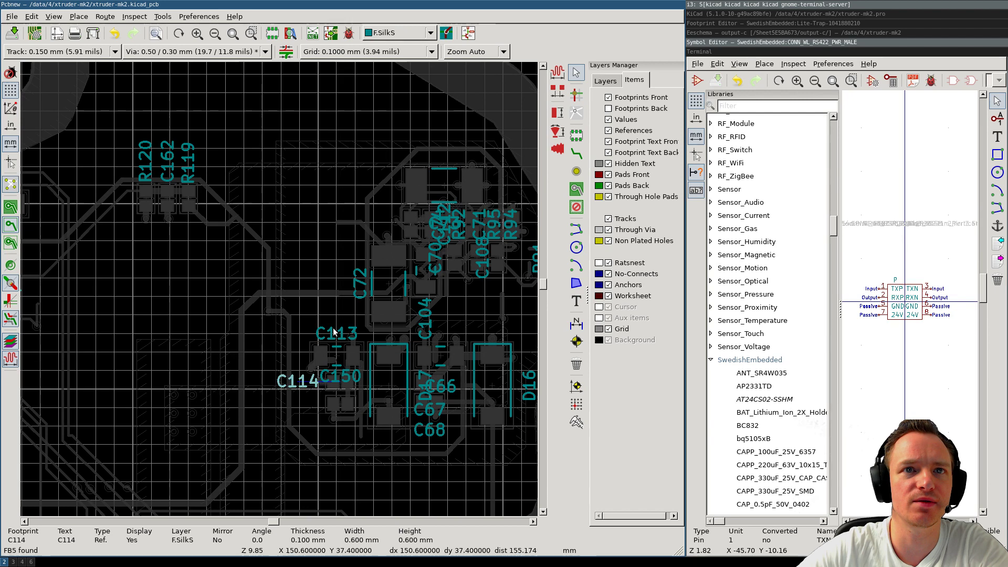
key(m)
click(339, 382)
key(m)
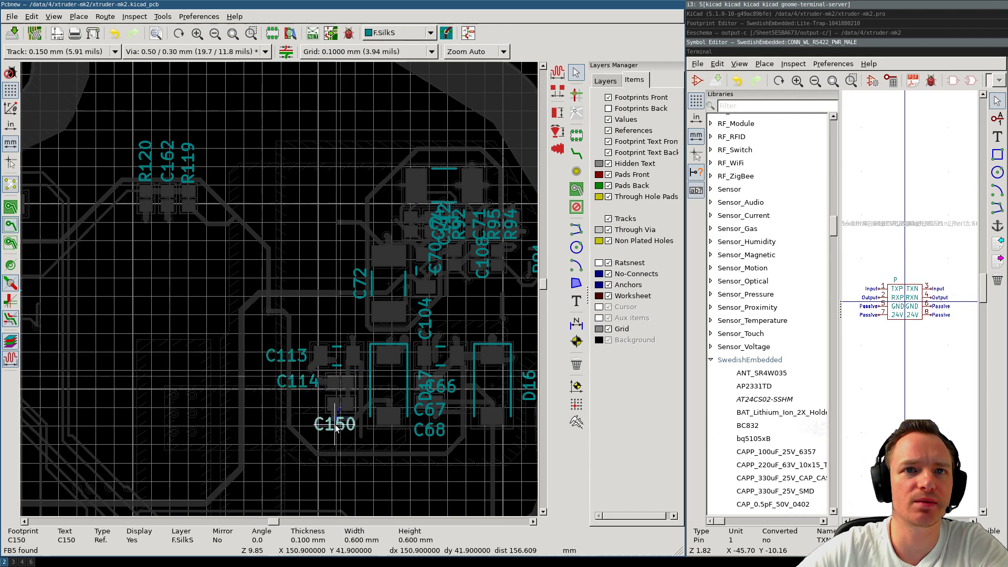
click(341, 426)
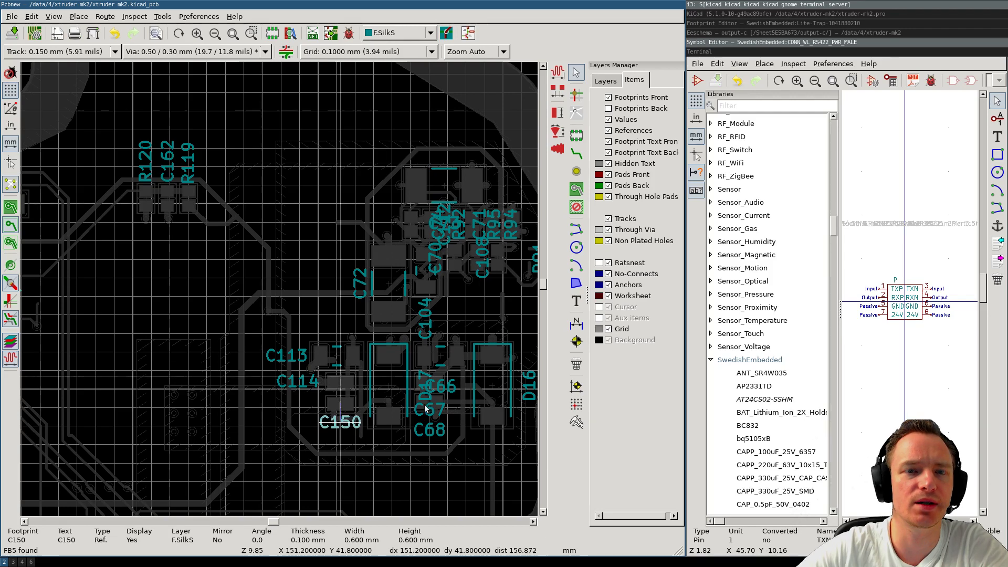
key(m)
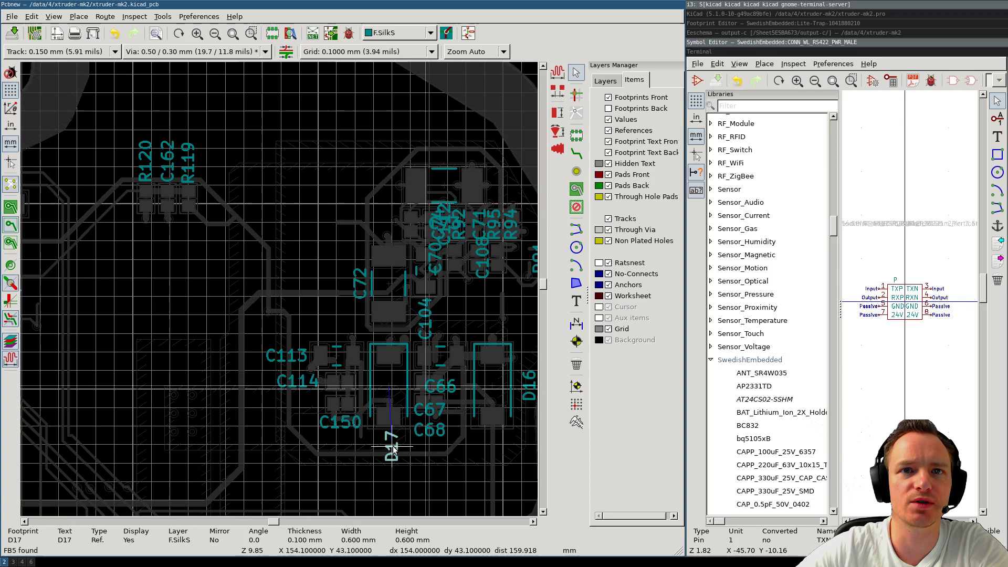
key(r)
click(388, 438)
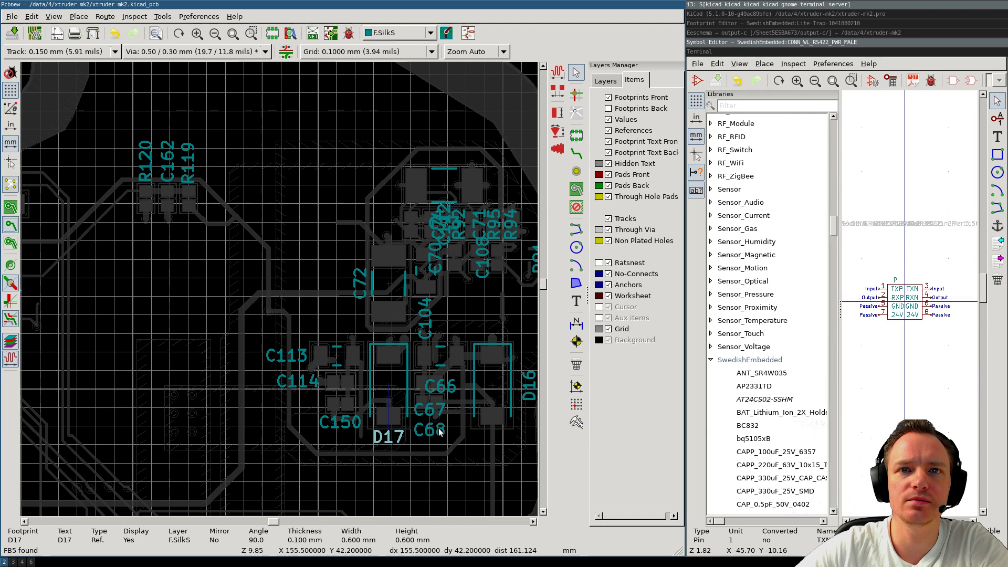
- Move C67 right, rotate C104 horizontal above the capacitors, and place C66 above its pads
key(m)
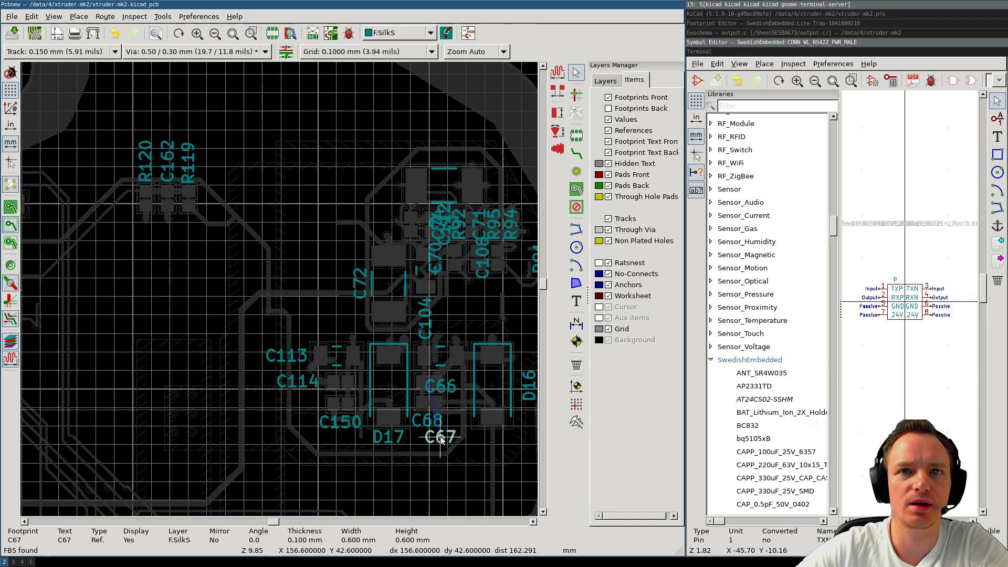
click(467, 439)
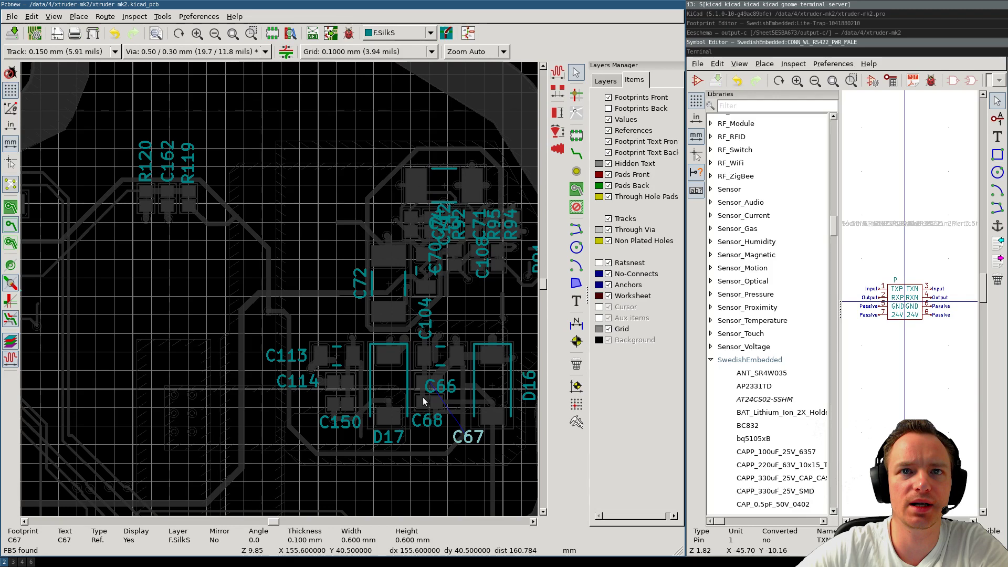
key(m)
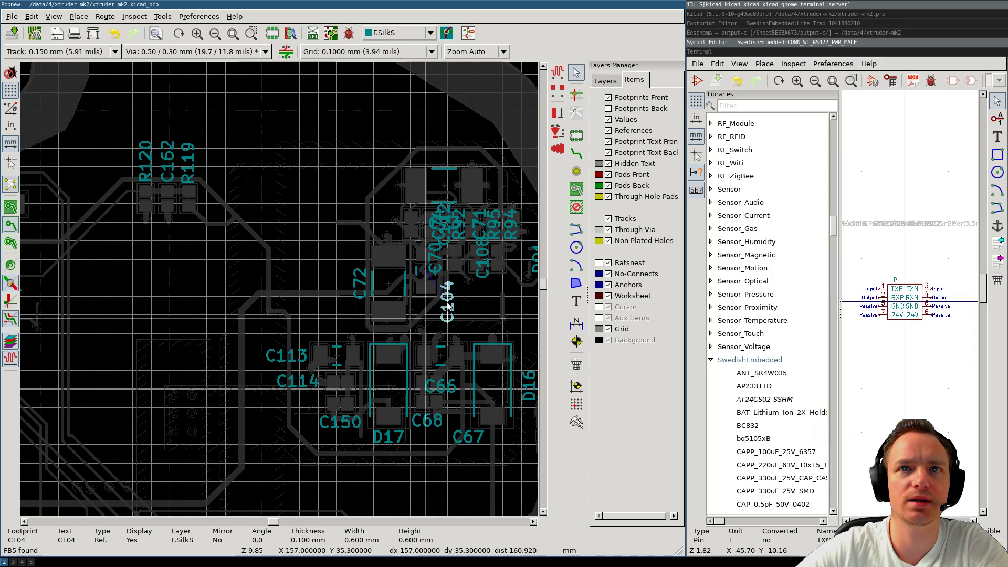
key(r)
click(443, 305)
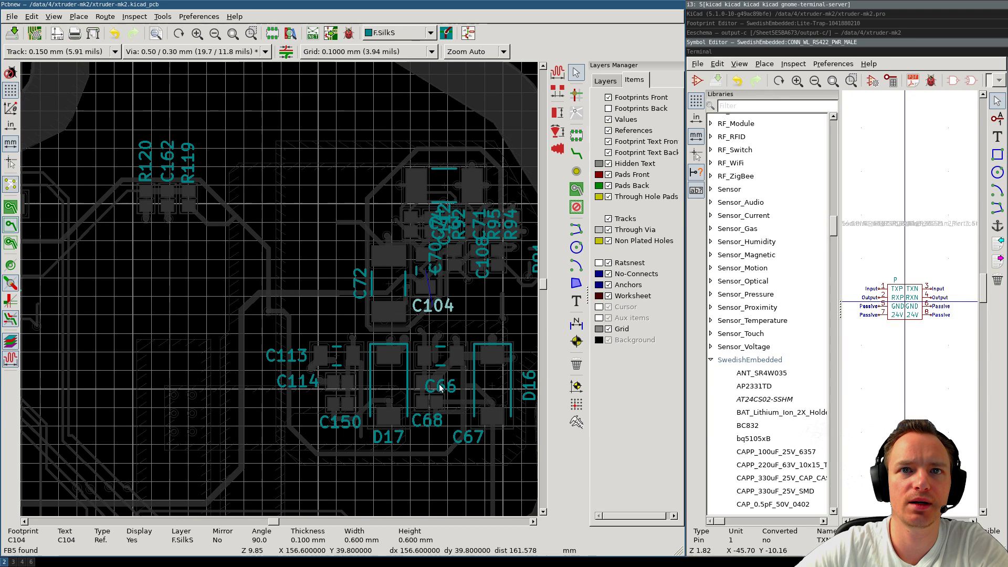
click(440, 387)
key(m)
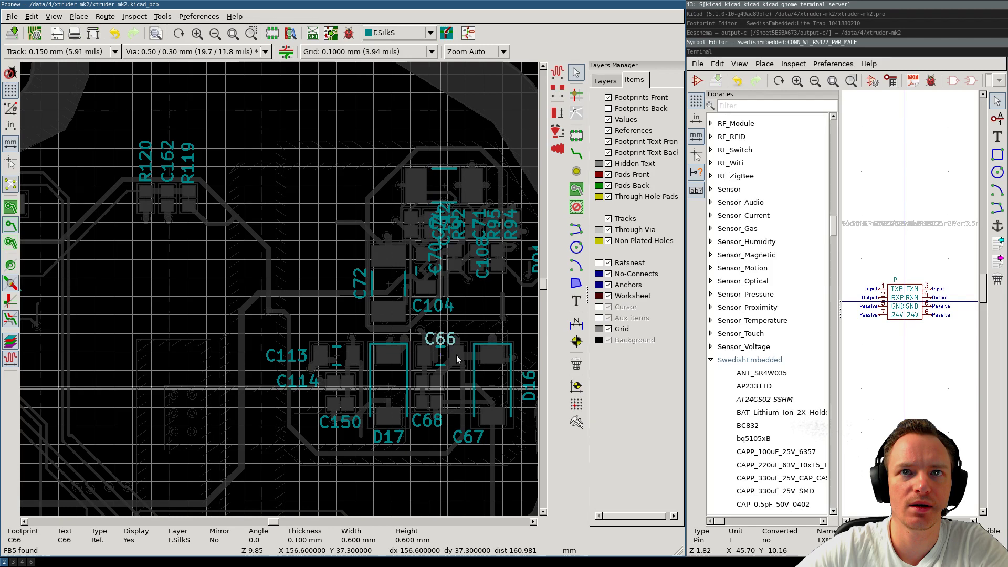
click(455, 355)
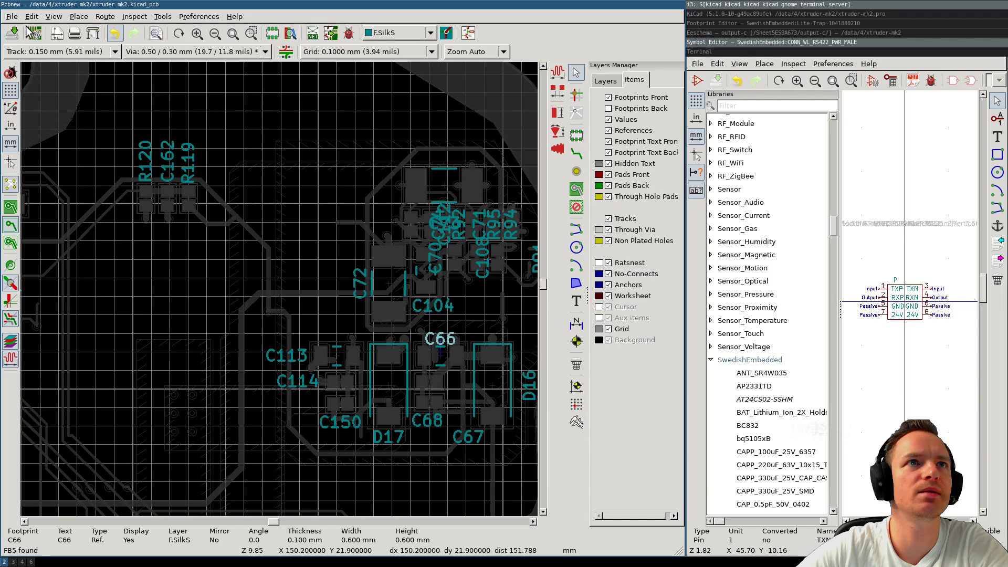
click(54, 17)
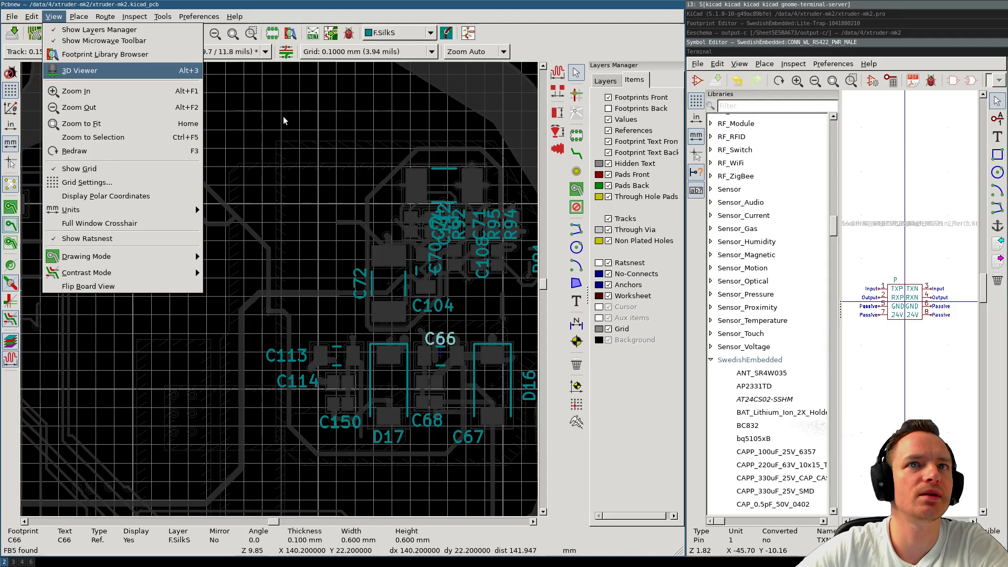
- Open the 3D Viewer and zoom and pan to the edited capacitor labels
key(Return)
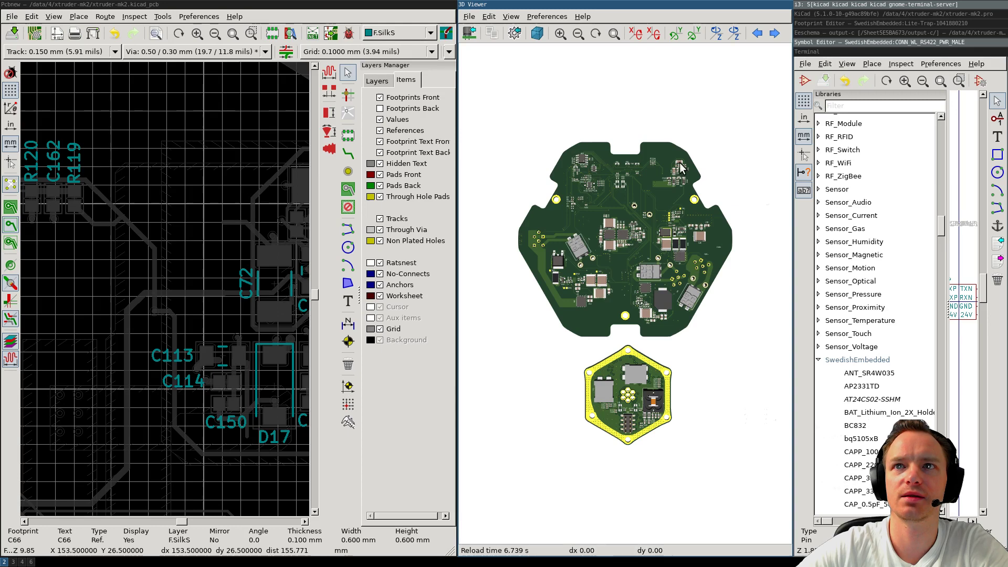
scroll(647, 208, up, 3)
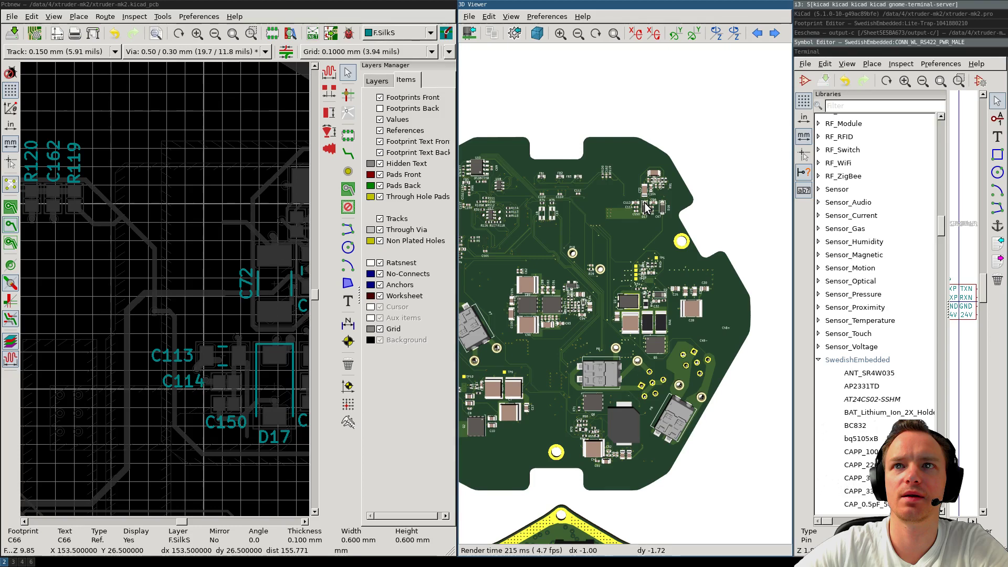
scroll(622, 251, up, 2)
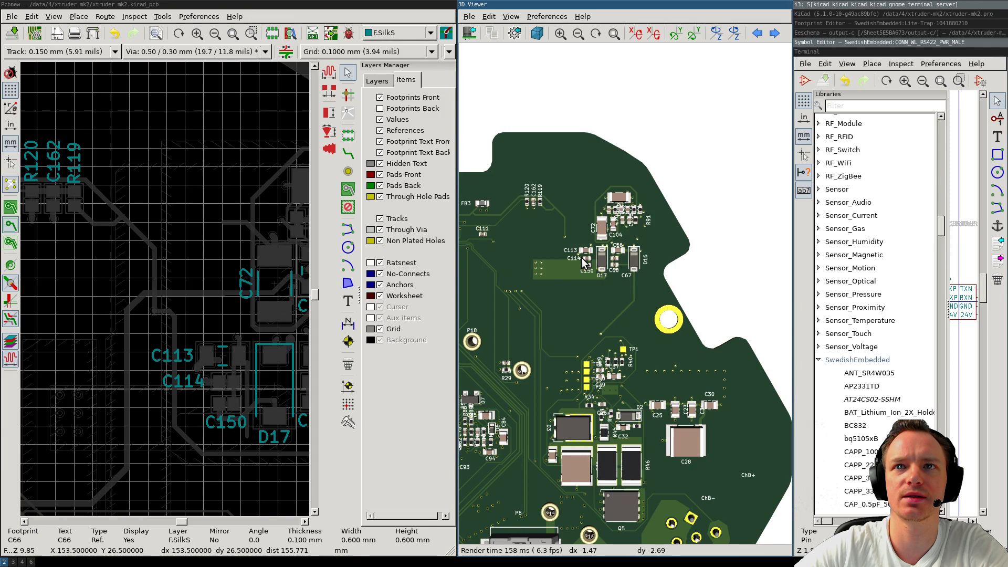
scroll(581, 258, up, 2)
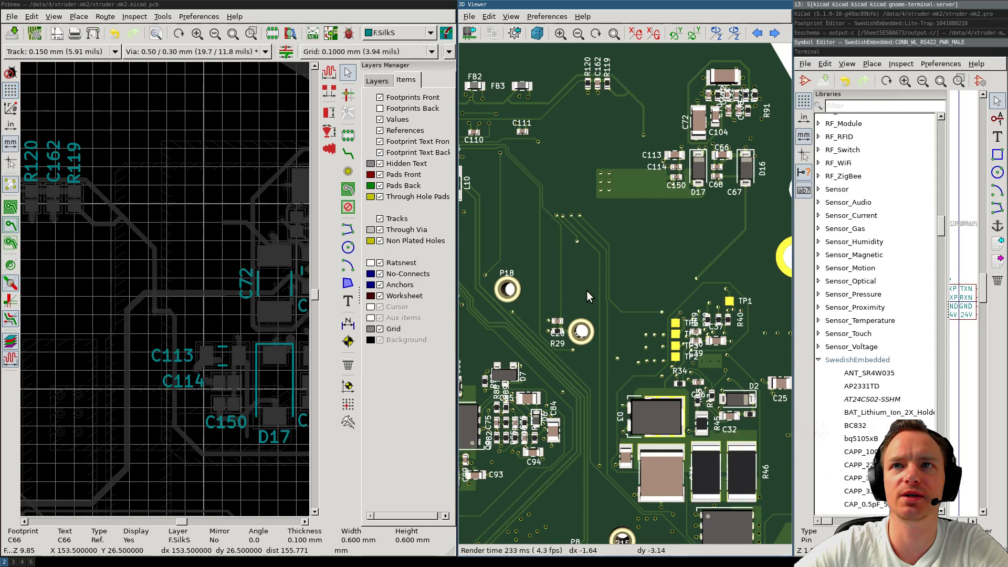
key(Right)
key(Up)
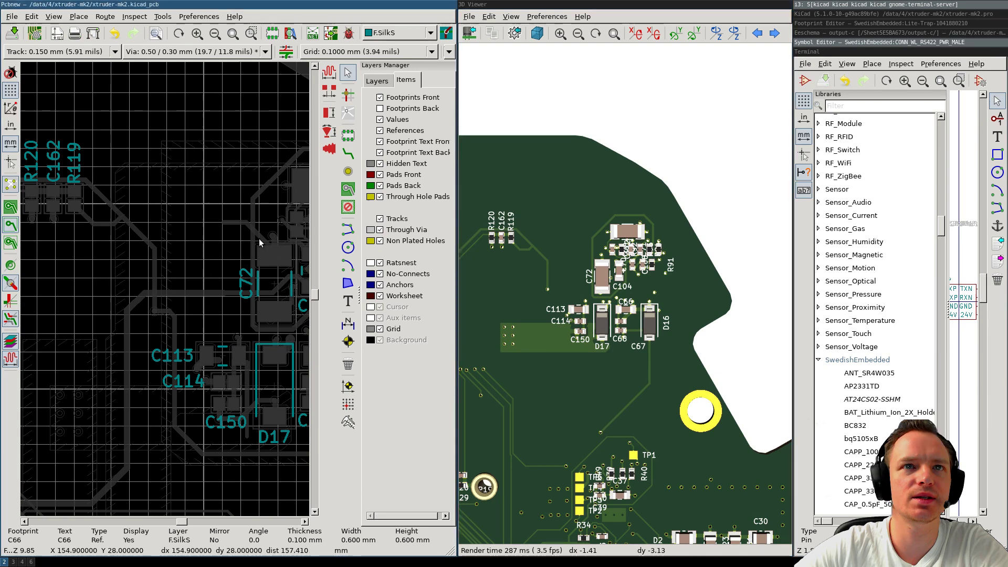
scroll(259, 238, right, 2)
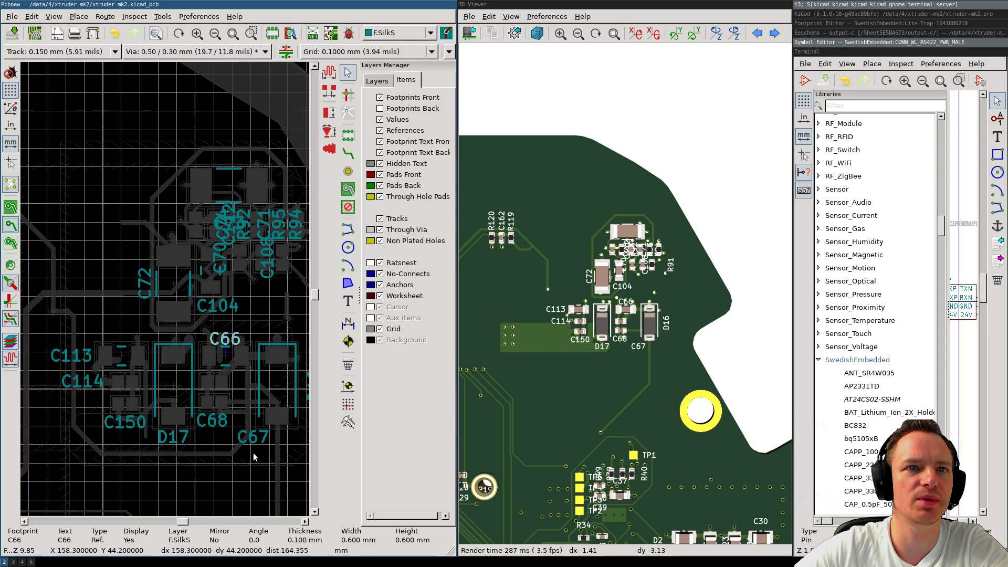
- Move the C67 label near D17, then select the C68 and C70 labels
key(m)
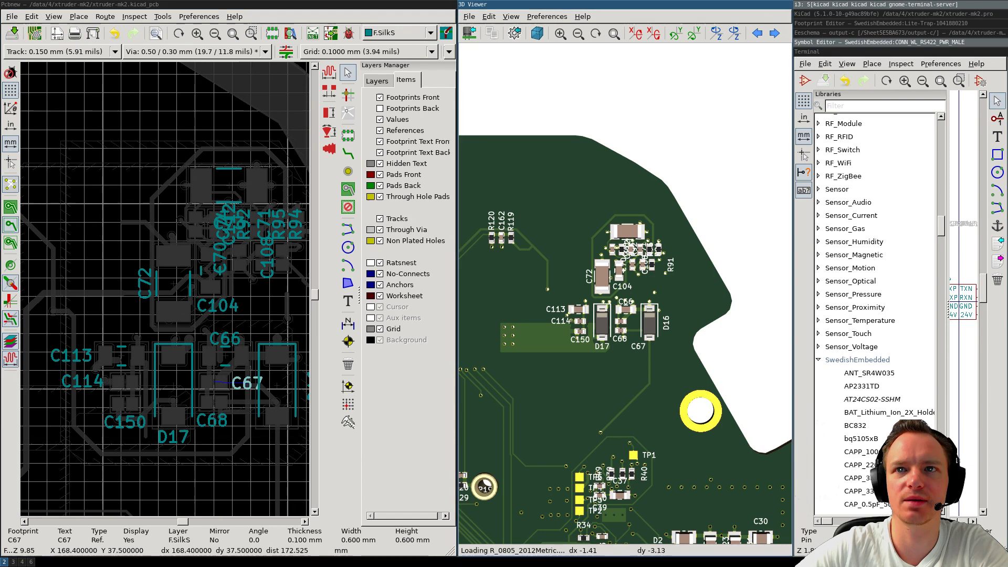
click(236, 383)
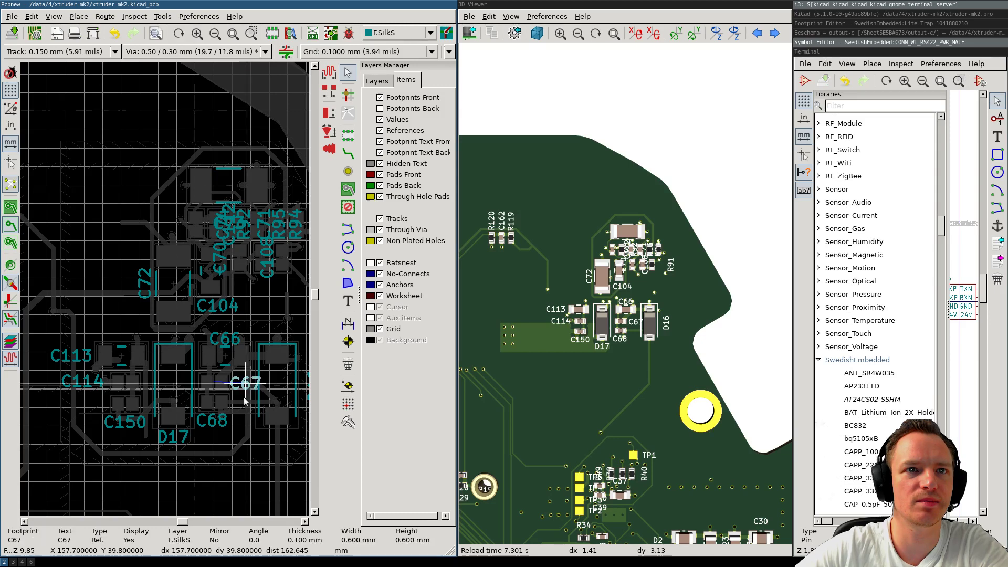
key(m)
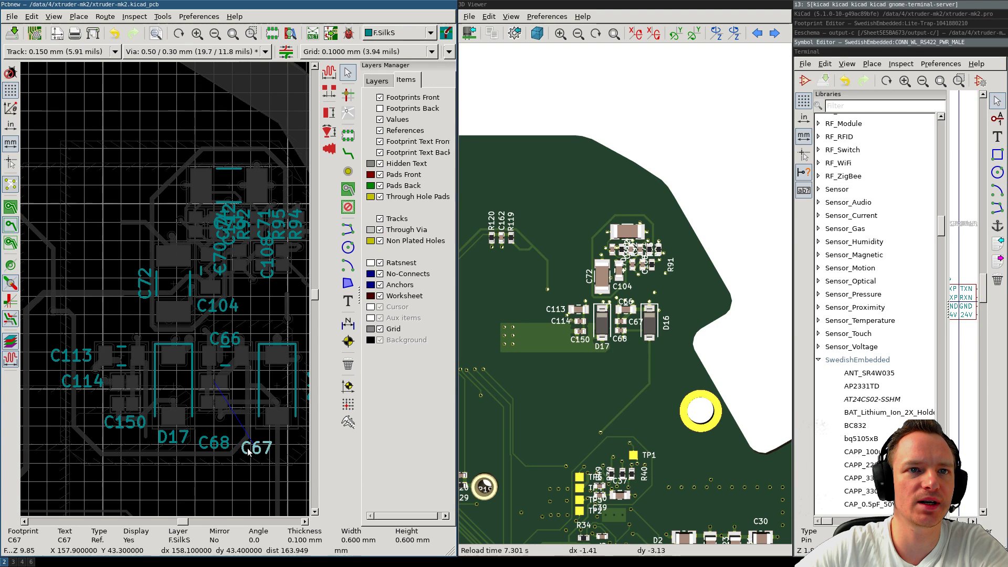
click(206, 424)
click(213, 440)
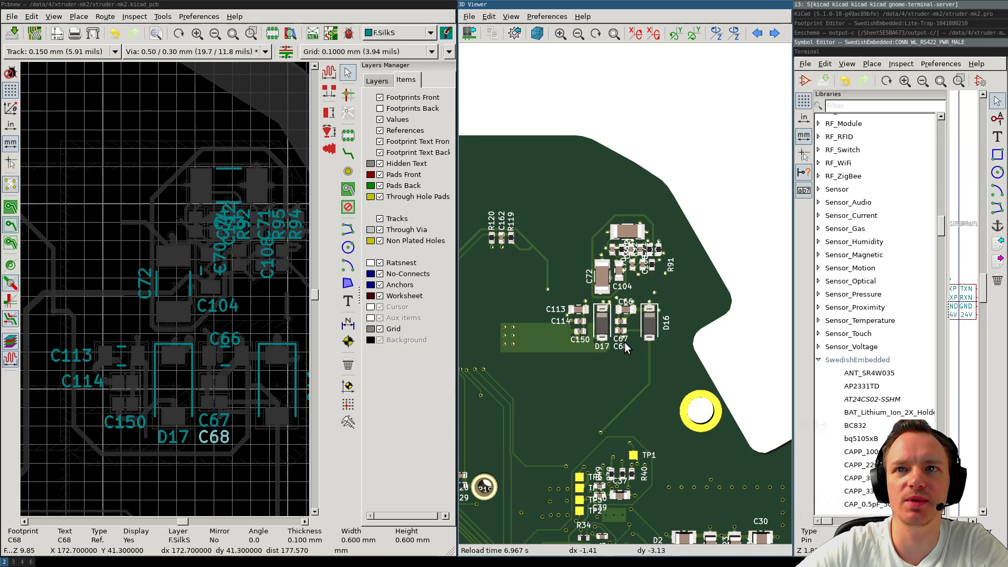
click(221, 265)
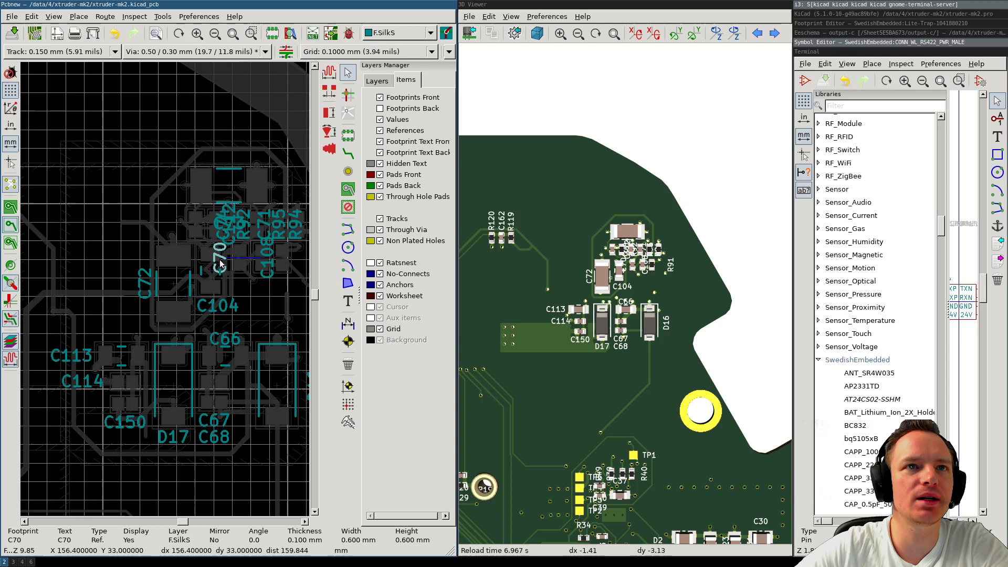